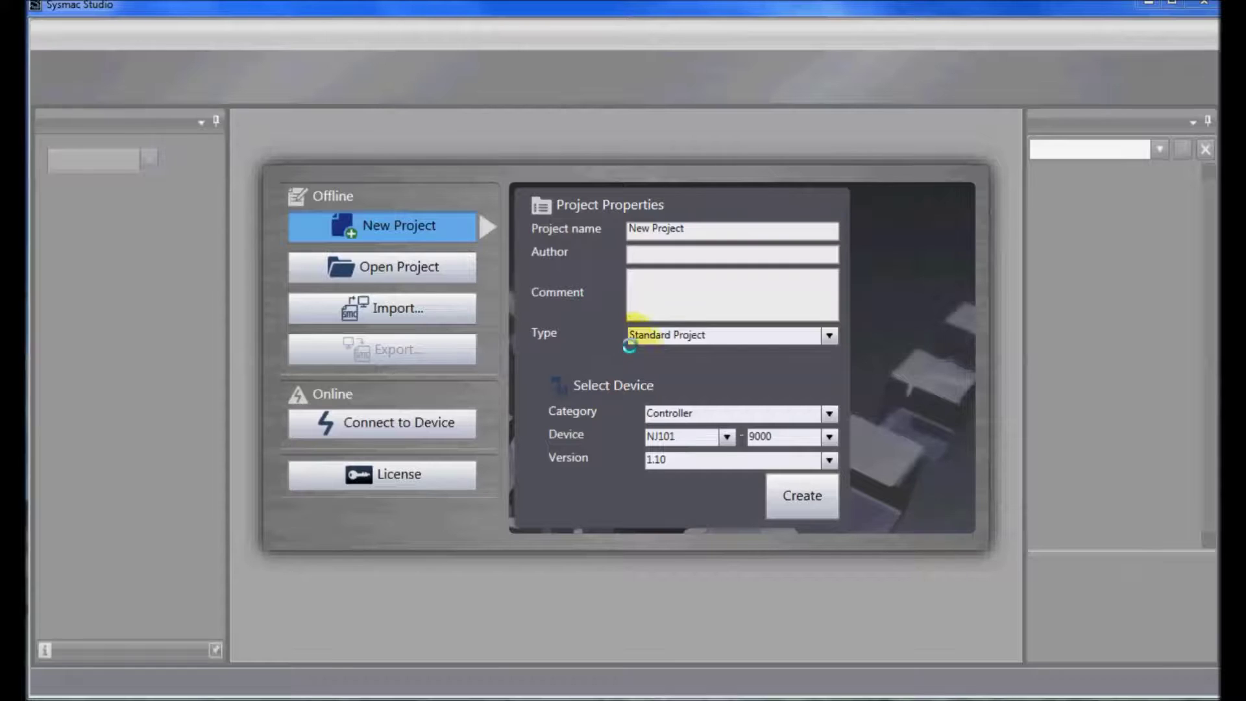
Create a Slave Terminal project and expand EtherNet/IP to show the NX-EIC202 coupler.
{"action": "left_click", "coordinate": [830, 413]}
{"action": "left_click", "coordinate": [788, 479]}
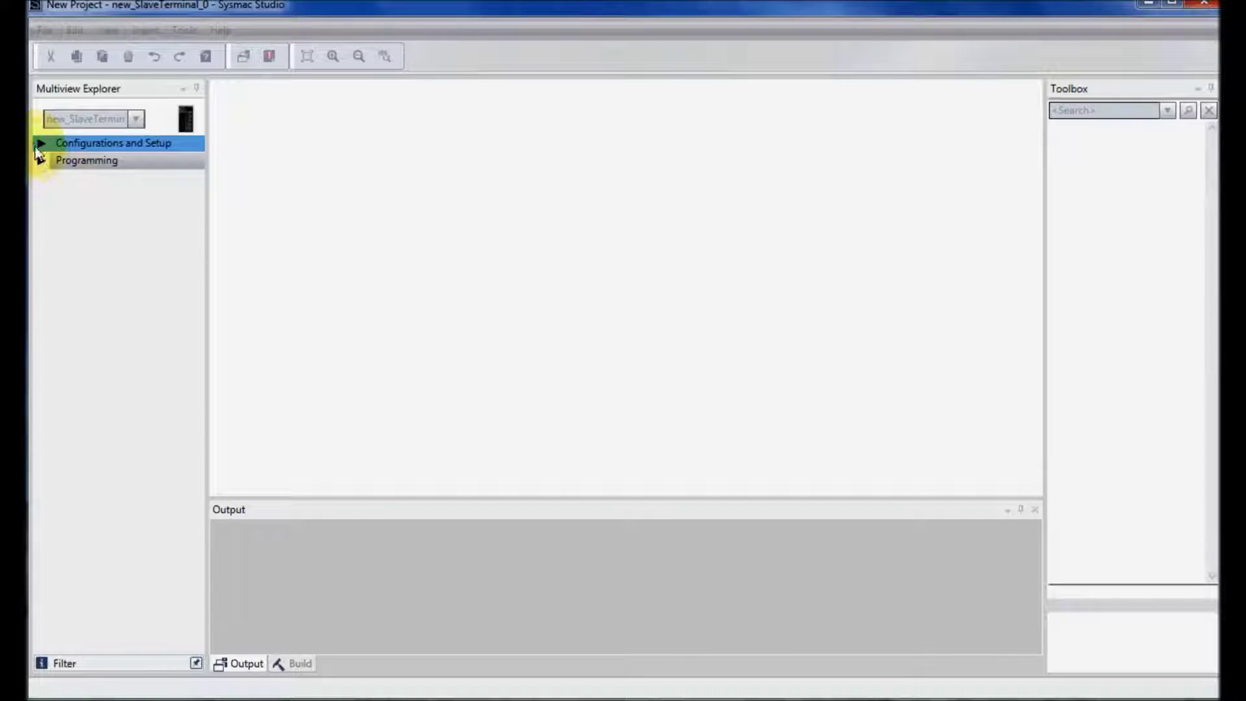
{"action": "left_click", "coordinate": [40, 143]}
{"action": "left_click", "coordinate": [70, 160]}
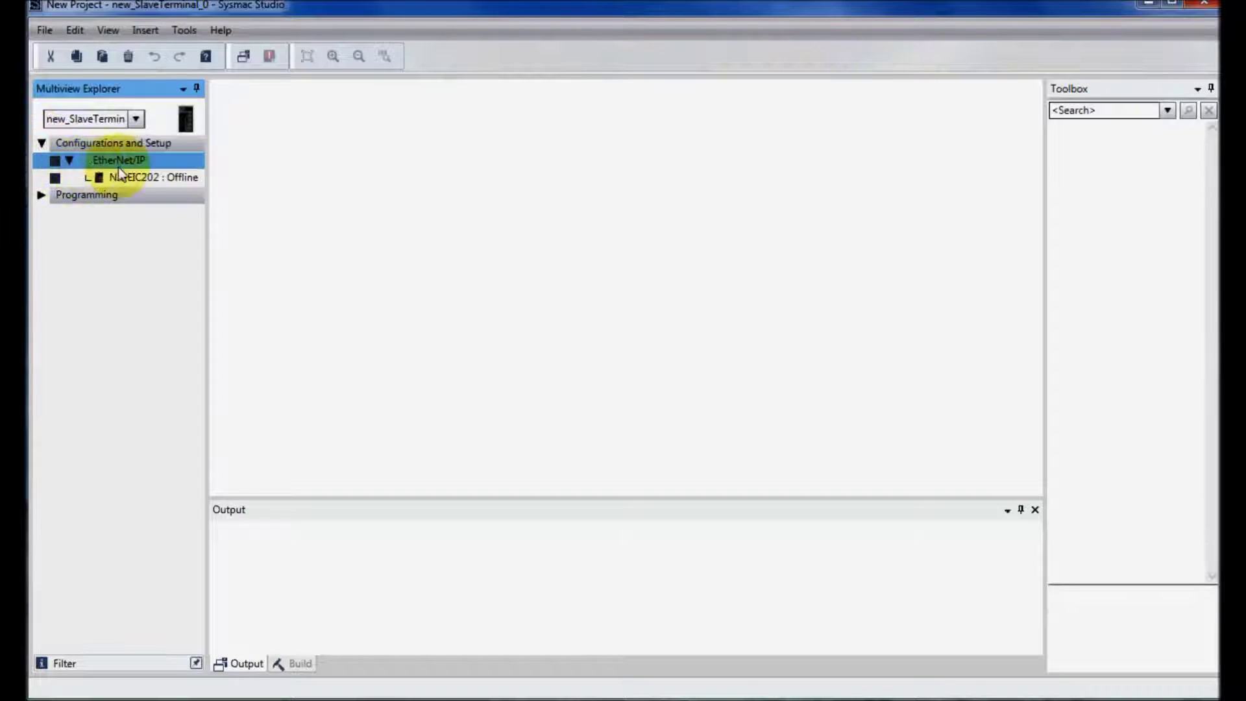
Go online with the NX-EIC202 coupler over USB and open its unit configuration editor.
{"action": "right_click", "coordinate": [130, 178]}
{"action": "mouse_move", "coordinate": [204, 234]}
{"action": "left_click", "coordinate": [314, 230]}
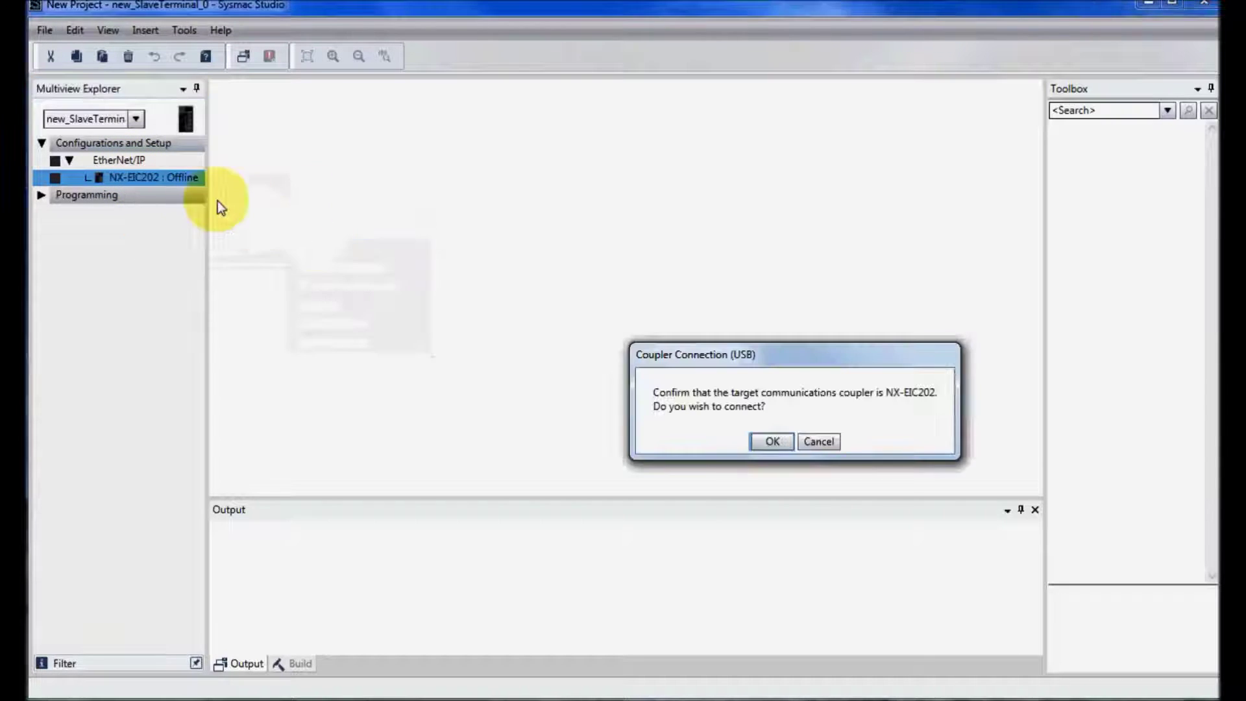
{"action": "left_click", "coordinate": [772, 441]}
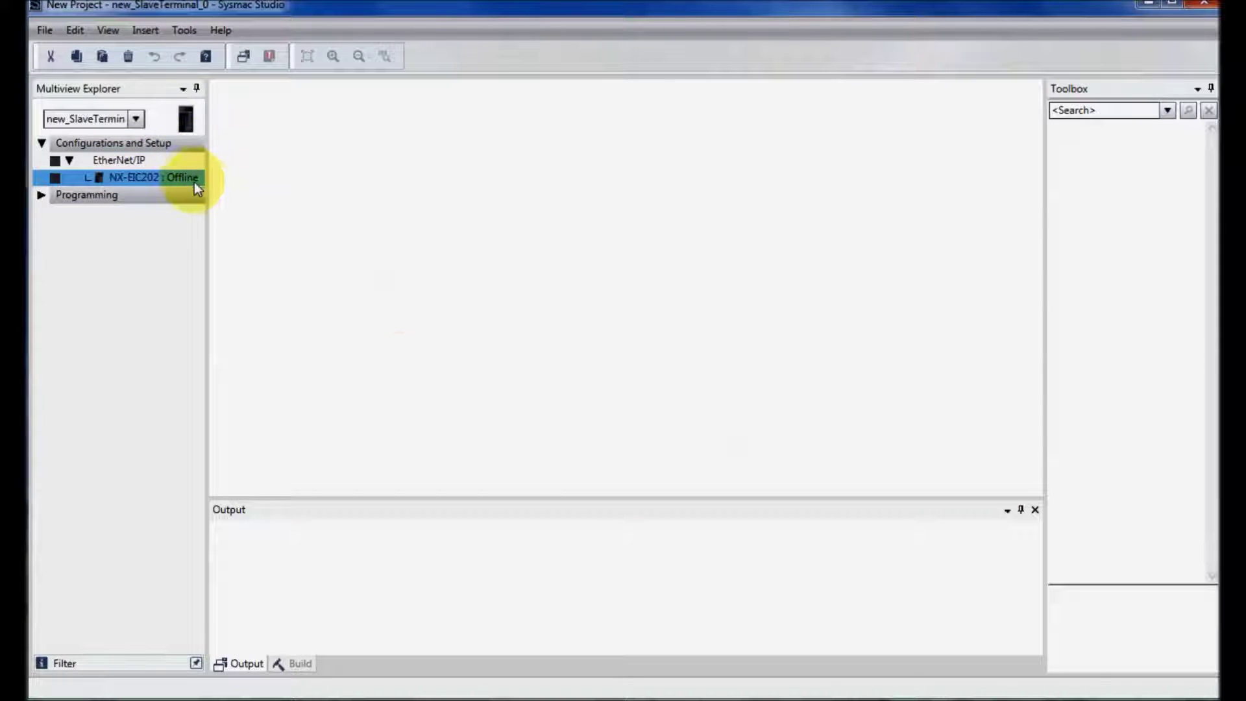
{"action": "double_click", "coordinate": [166, 177]}
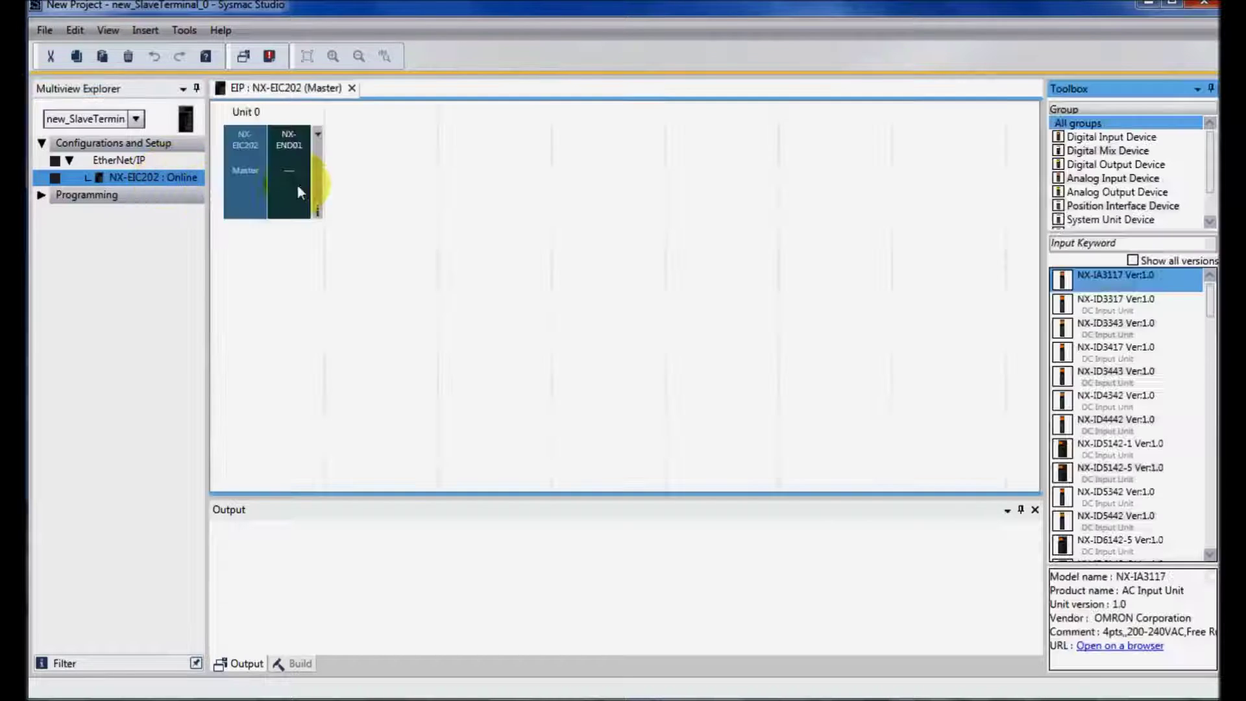
Compare and merge with the actual units, applying the NX-ID5442 and NX-OD5256 configuration.
{"action": "right_click", "coordinate": [258, 171]}
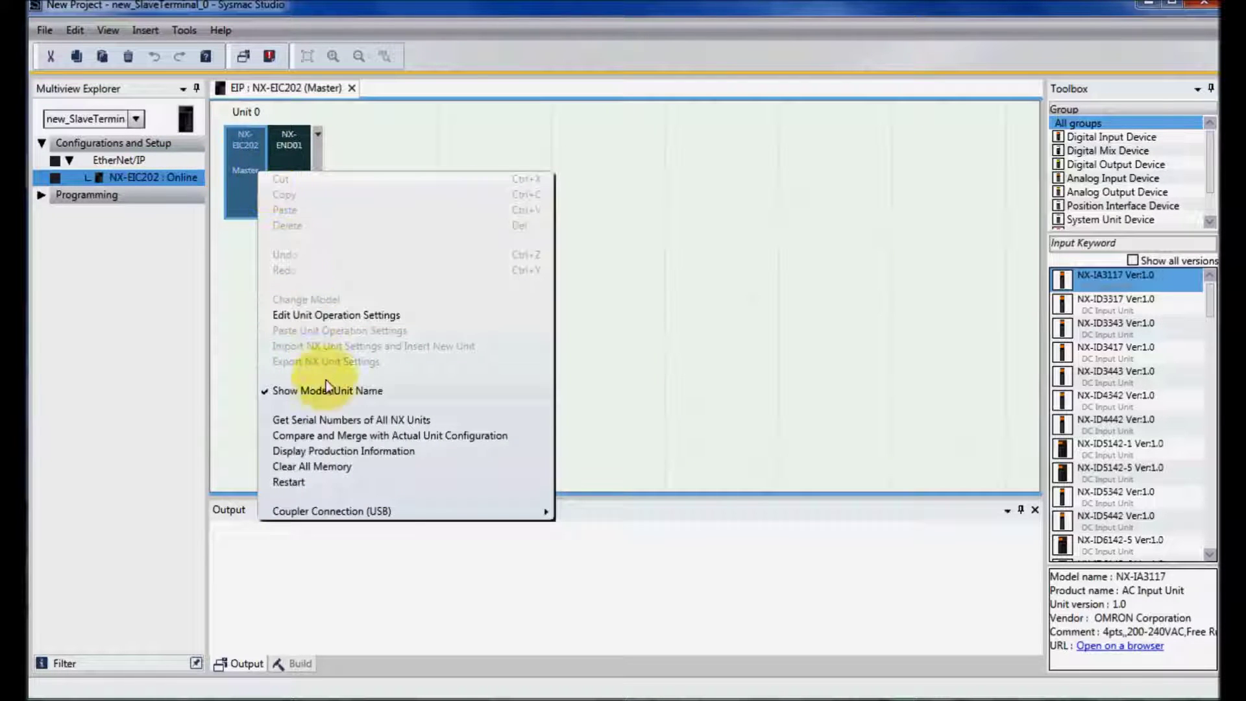
{"action": "left_click", "coordinate": [339, 435]}
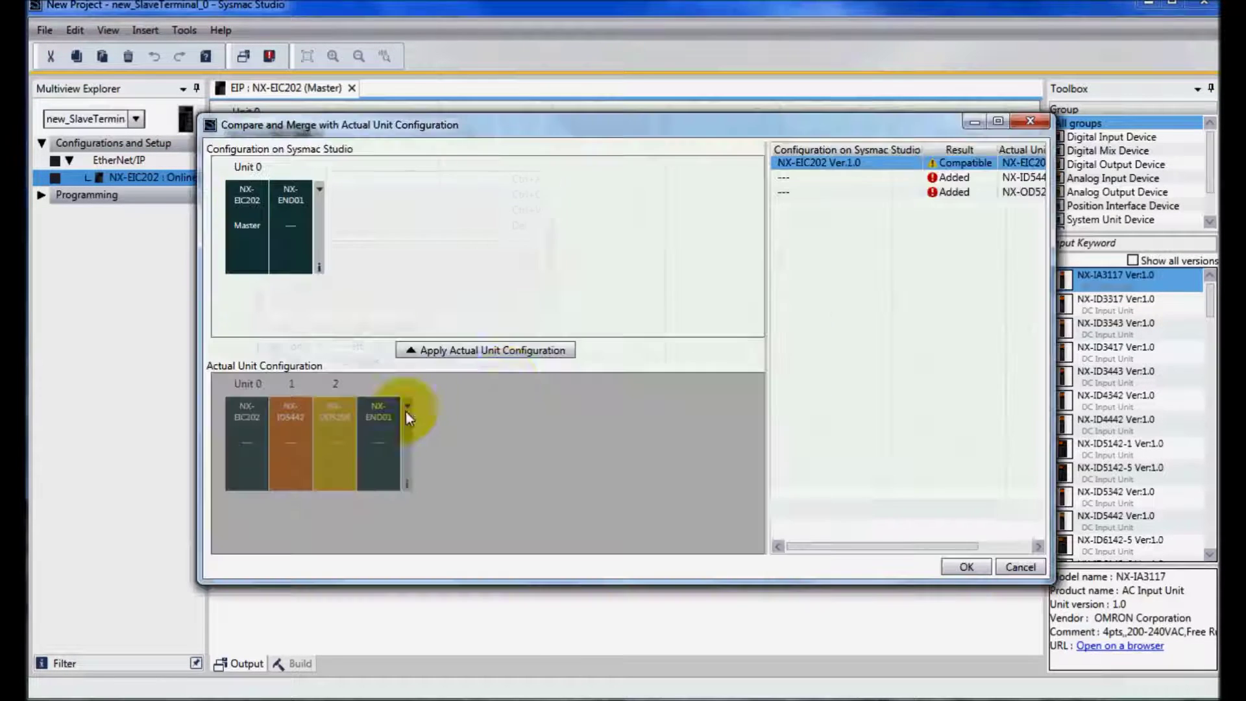
{"action": "left_click", "coordinate": [494, 349]}
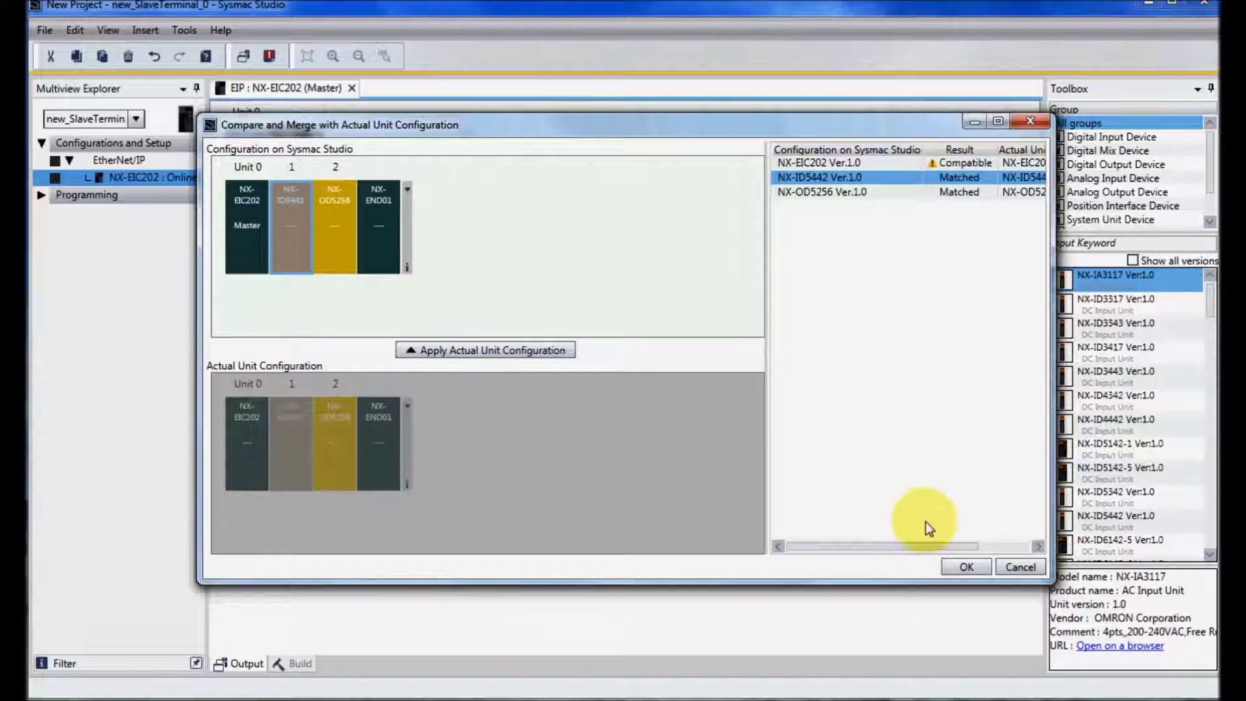
{"action": "left_click", "coordinate": [966, 567]}
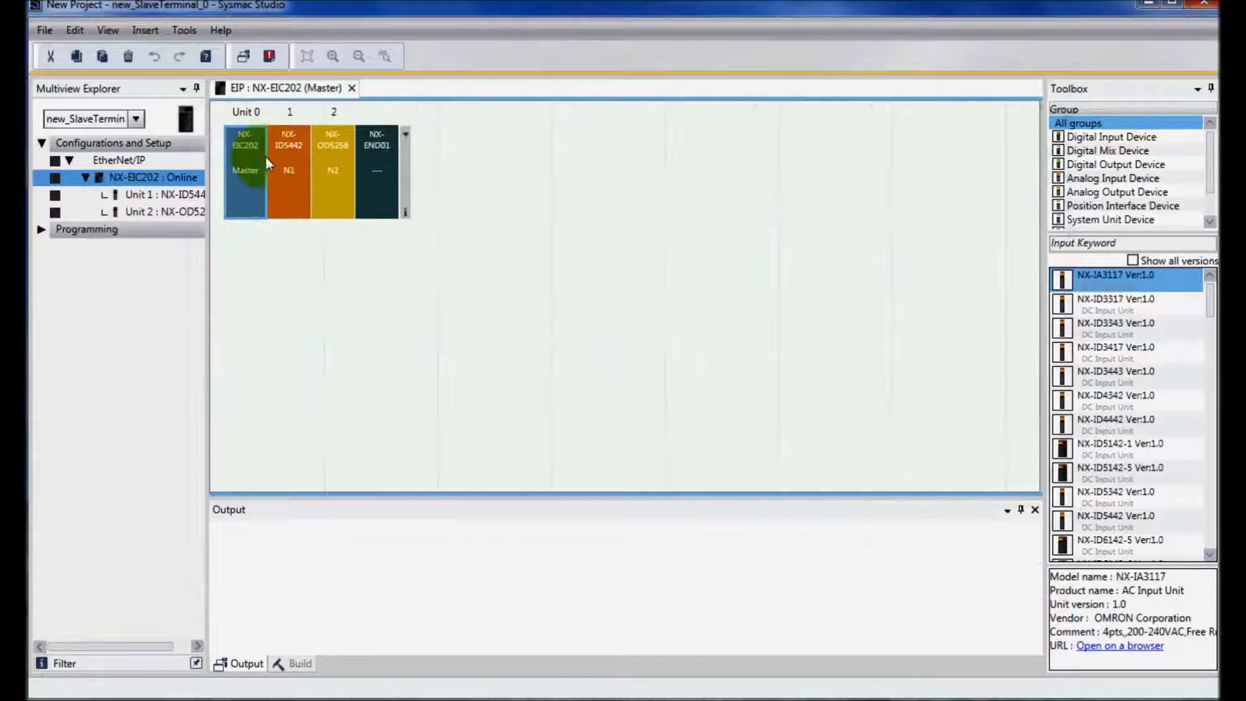
Transfer the configuration, unit settings and application data to the NX-EIC202 coupler.
{"action": "right_click", "coordinate": [242, 157]}
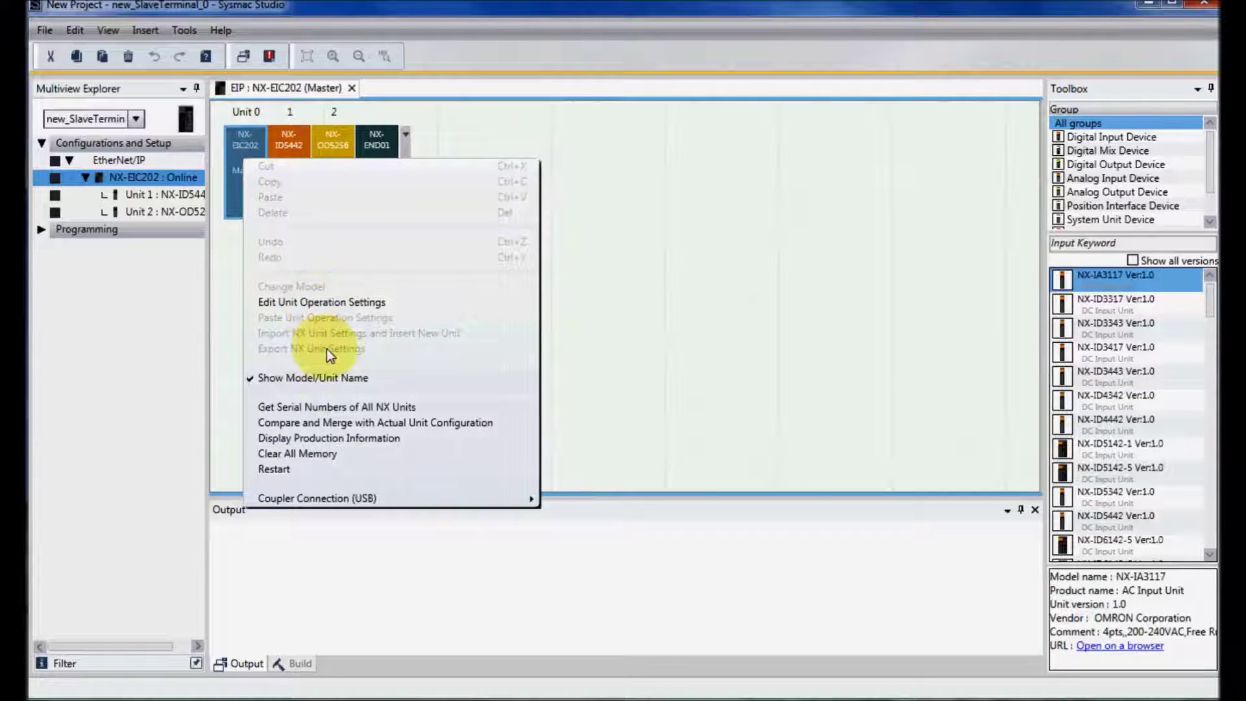
{"action": "mouse_move", "coordinate": [406, 498]}
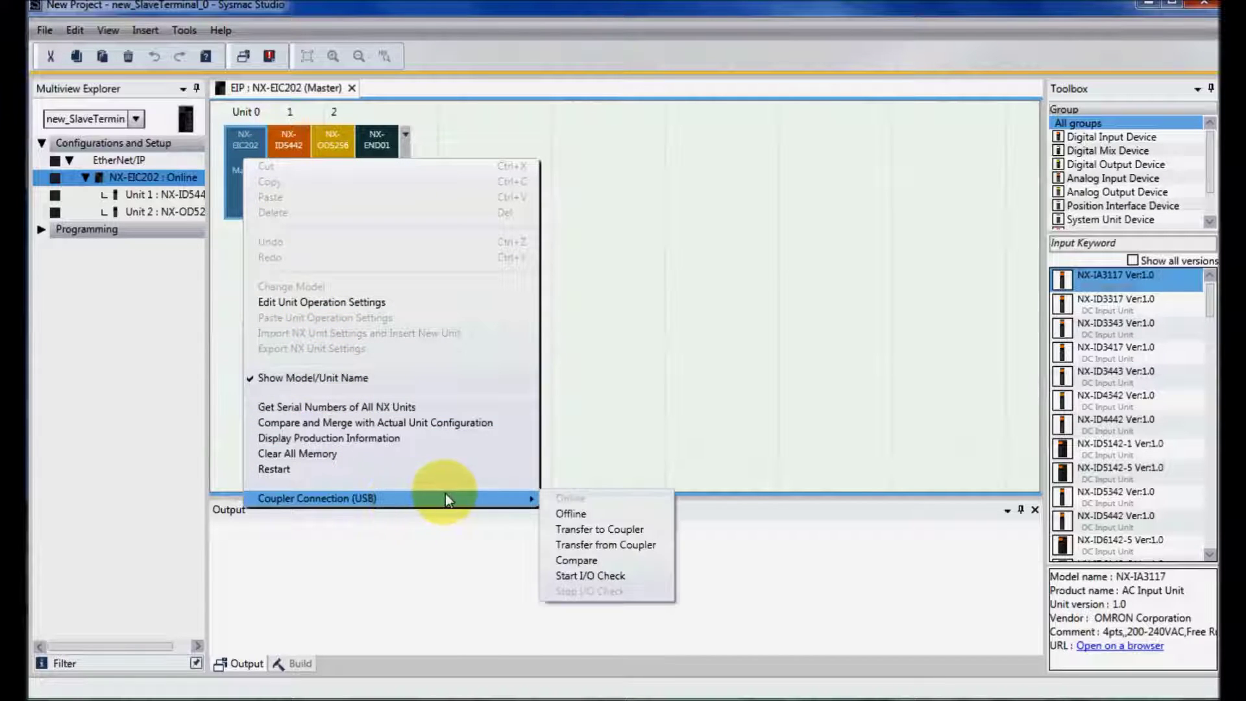
{"action": "left_click", "coordinate": [614, 528]}
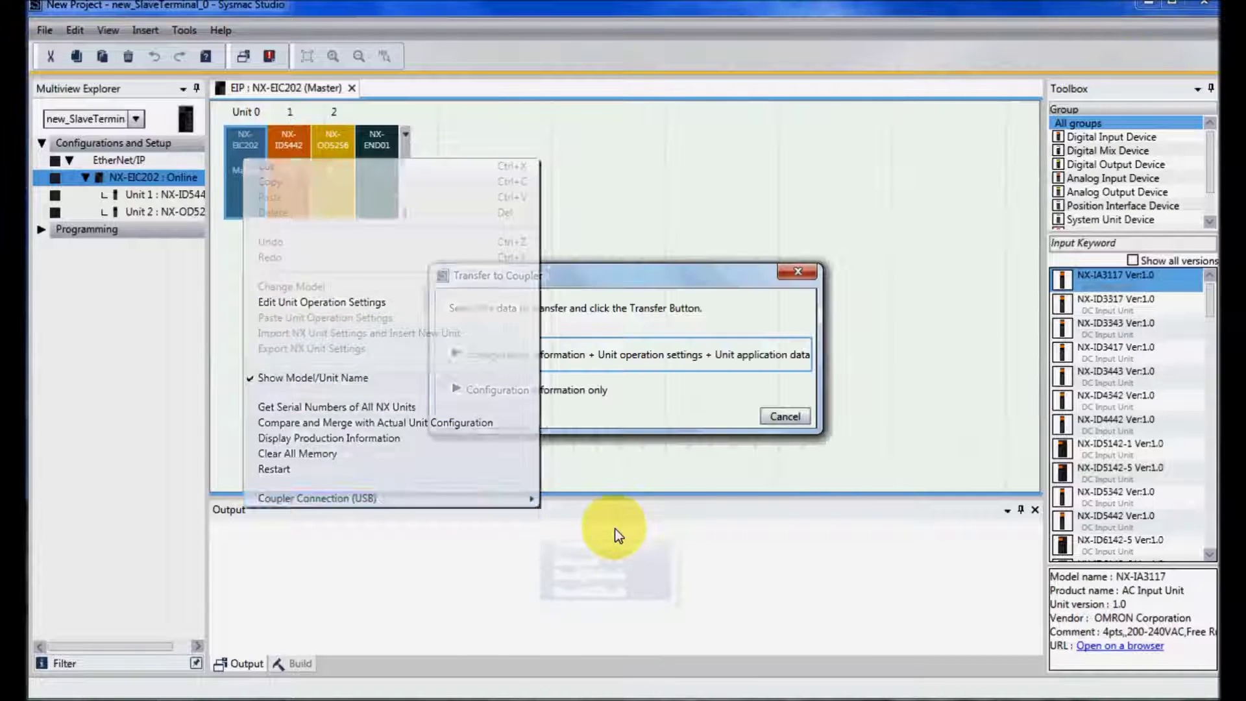
{"action": "left_click", "coordinate": [576, 363]}
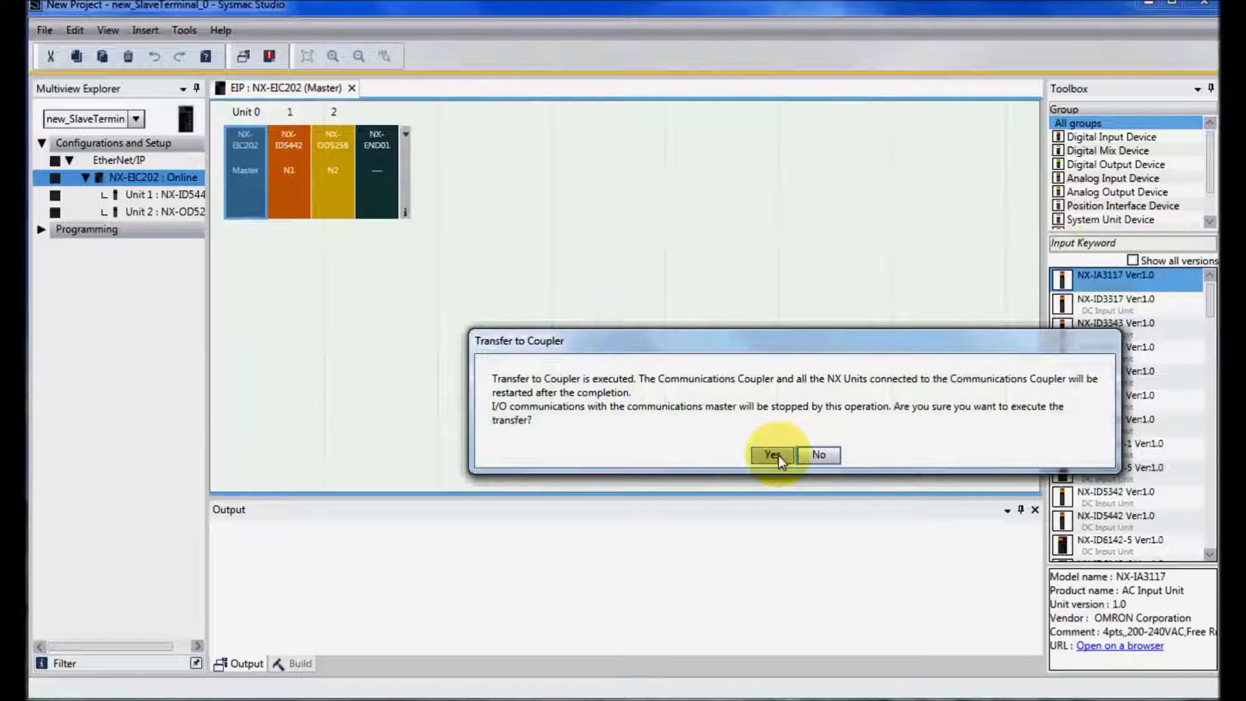
{"action": "left_click", "coordinate": [778, 455]}
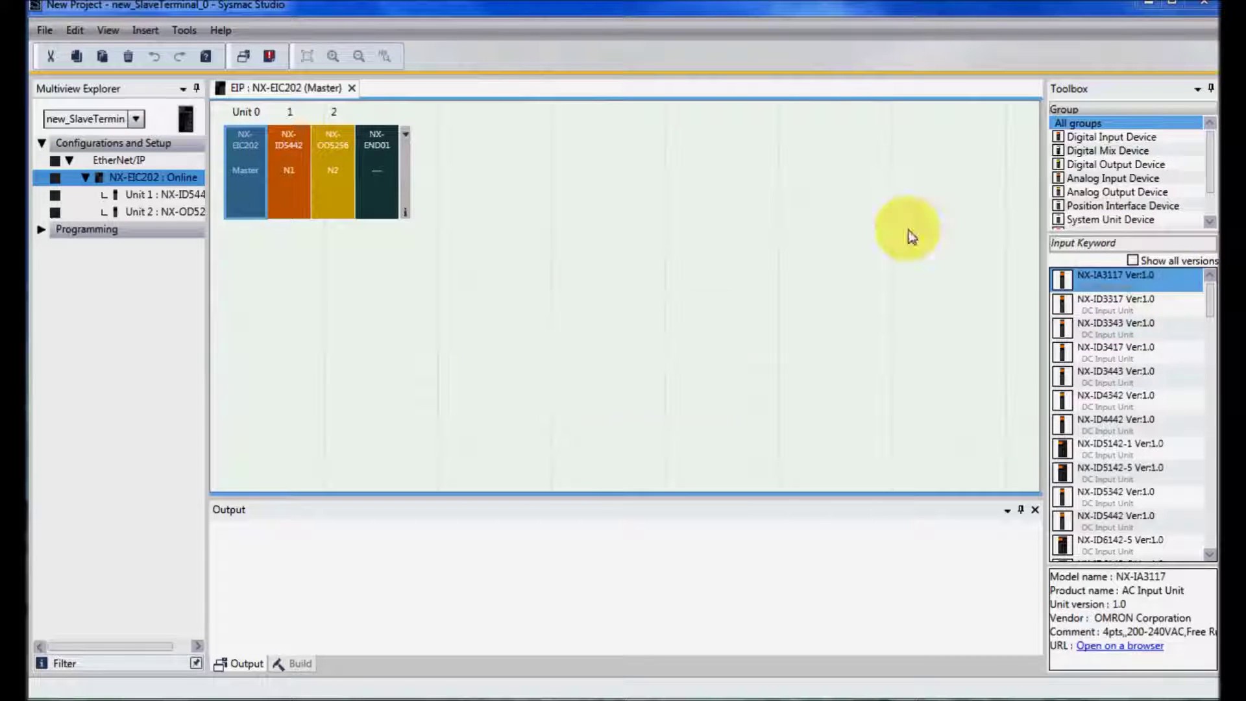
{"action": "right_click", "coordinate": [167, 177]}
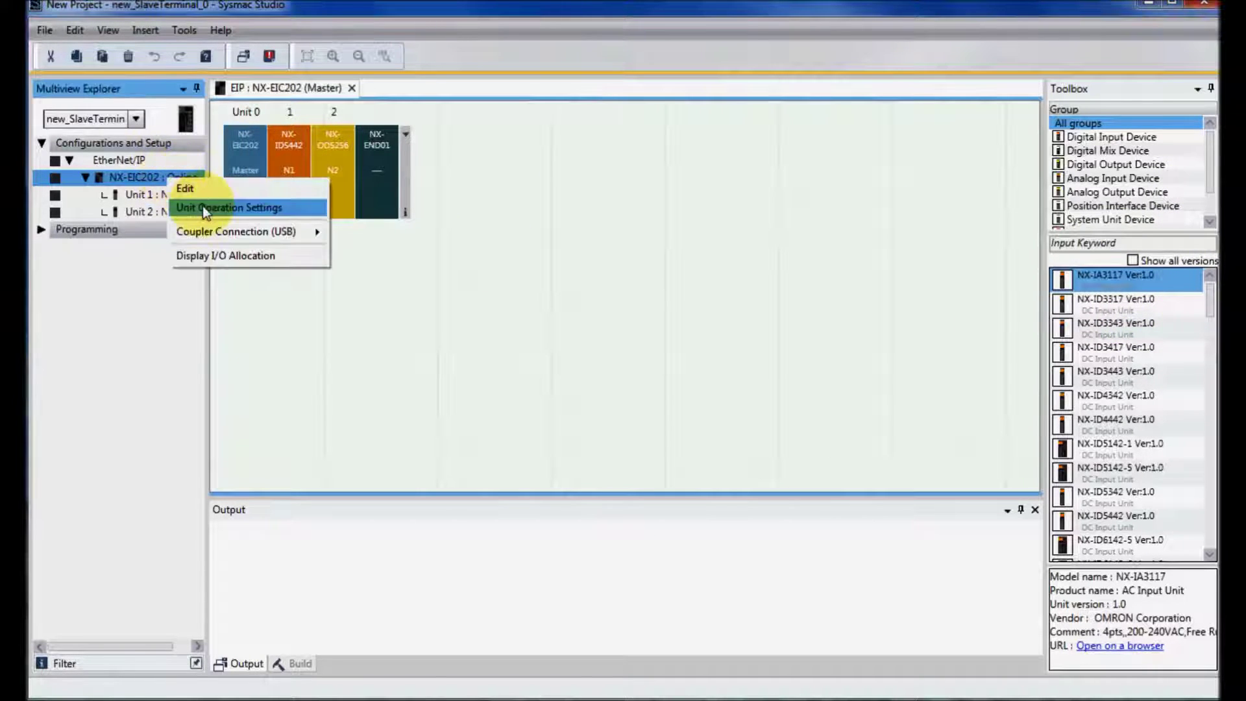
Take the NX-EIC202 offline and display its I/O allocation: 4 input and 2 output bytes.
{"action": "mouse_move", "coordinate": [229, 231]}
{"action": "left_click", "coordinate": [364, 251]}
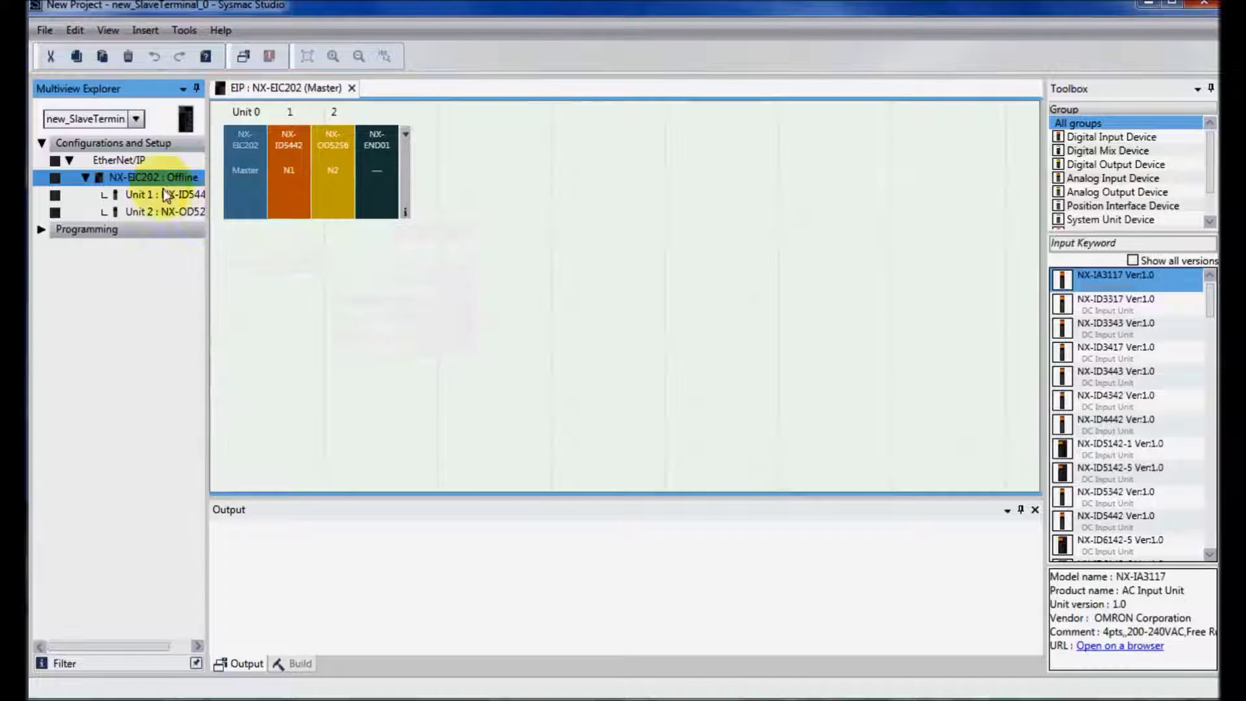
{"action": "right_click", "coordinate": [159, 178]}
{"action": "left_click", "coordinate": [236, 255]}
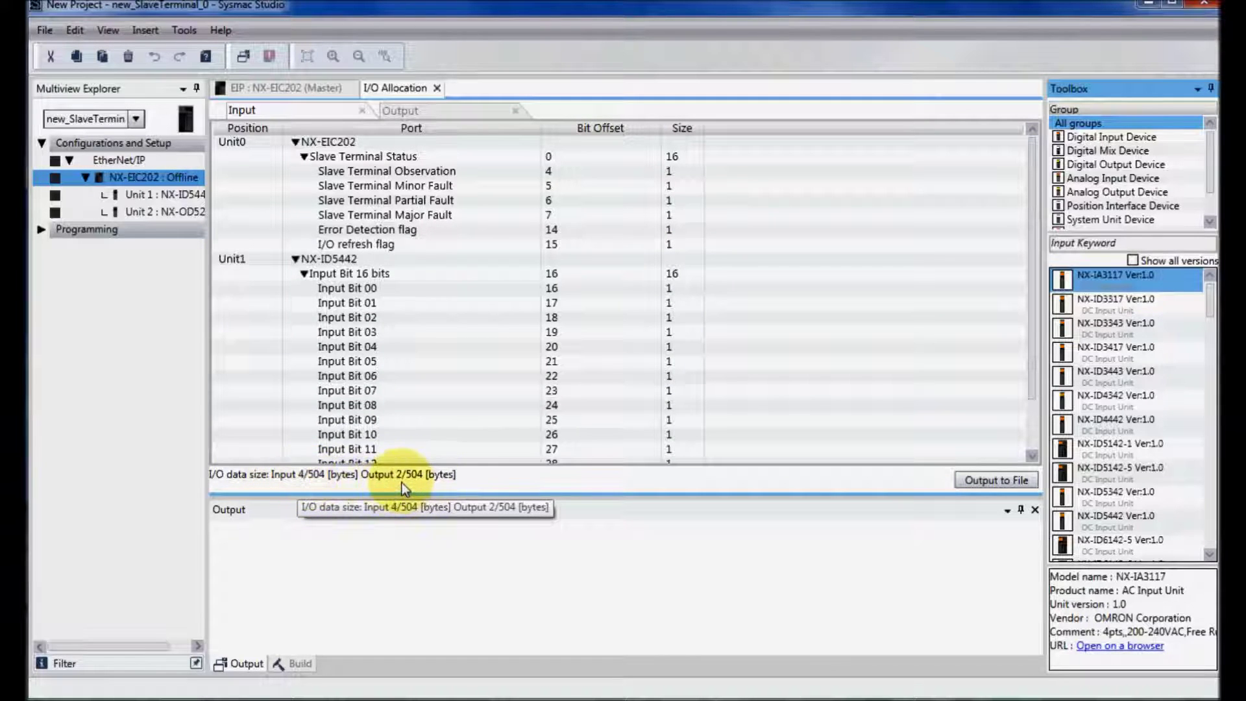
{"action": "left_click", "coordinate": [144, 32]}
Insert an NJ301 controller with device 1100 and version 1.09, named new_Controller_0.
{"action": "mouse_move", "coordinate": [157, 48]}
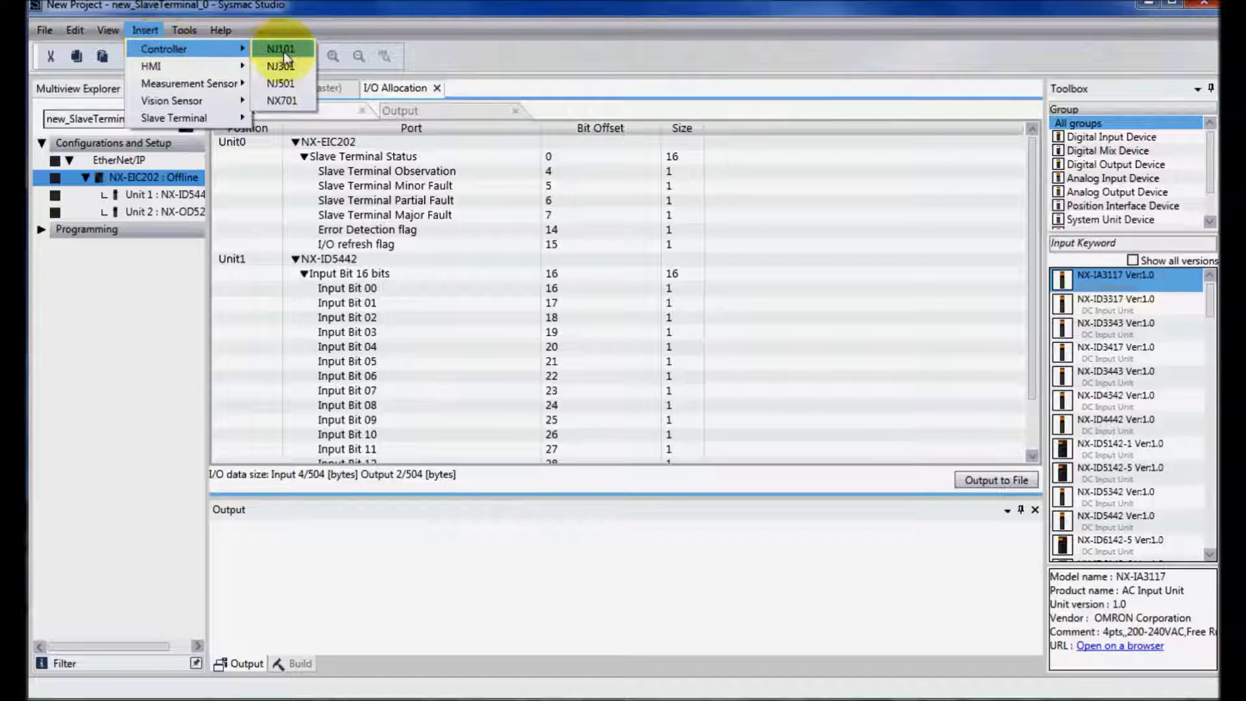
{"action": "left_click", "coordinate": [294, 64]}
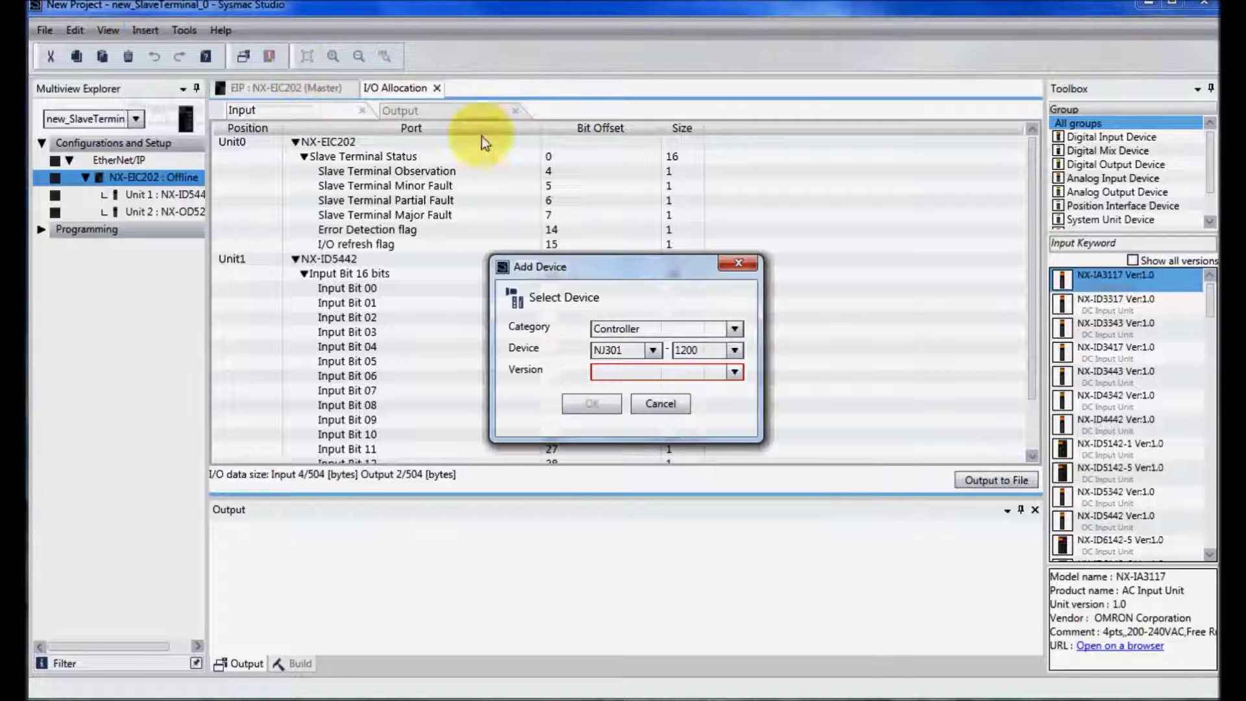
{"action": "left_click", "coordinate": [735, 350]}
{"action": "left_click", "coordinate": [727, 362]}
{"action": "left_click", "coordinate": [736, 372]}
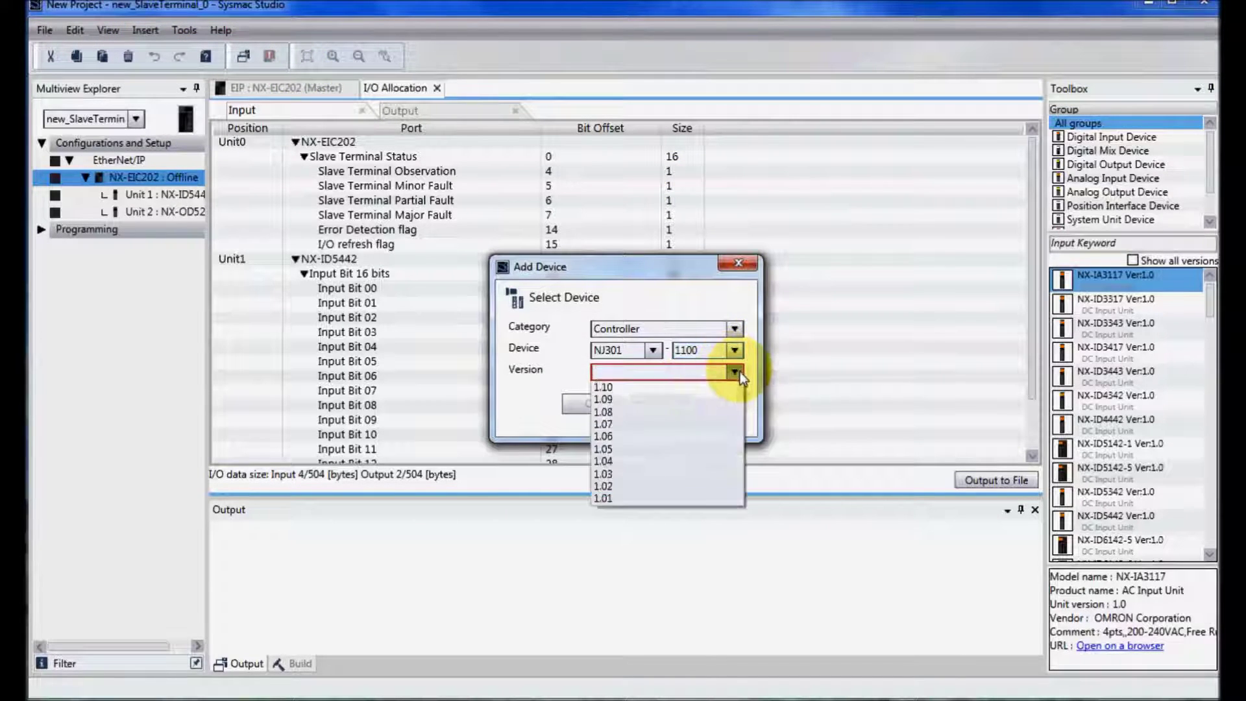
{"action": "left_click", "coordinate": [695, 400]}
{"action": "left_click", "coordinate": [599, 407]}
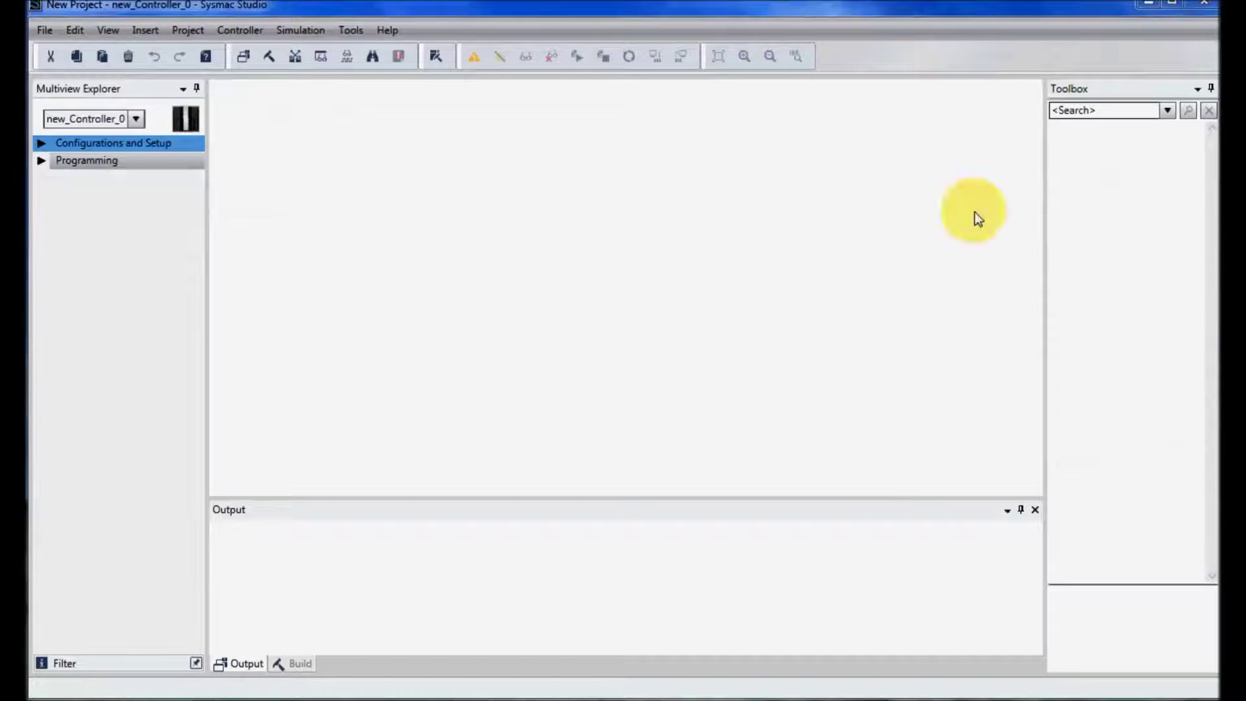
{"action": "left_click", "coordinate": [41, 160]}
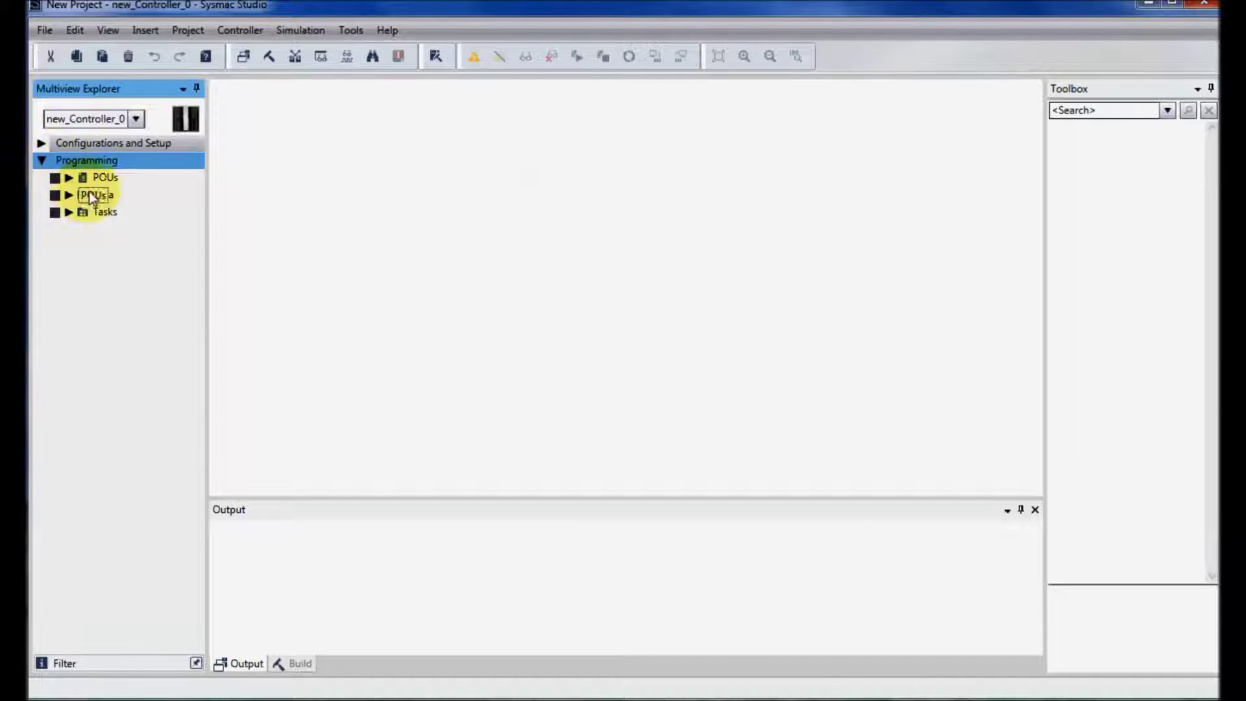
Add global variable NX_Inputs as ARRAY[0..31] OF BOOL, network-published as Input.
{"action": "left_click", "coordinate": [69, 194]}
{"action": "double_click", "coordinate": [118, 228]}
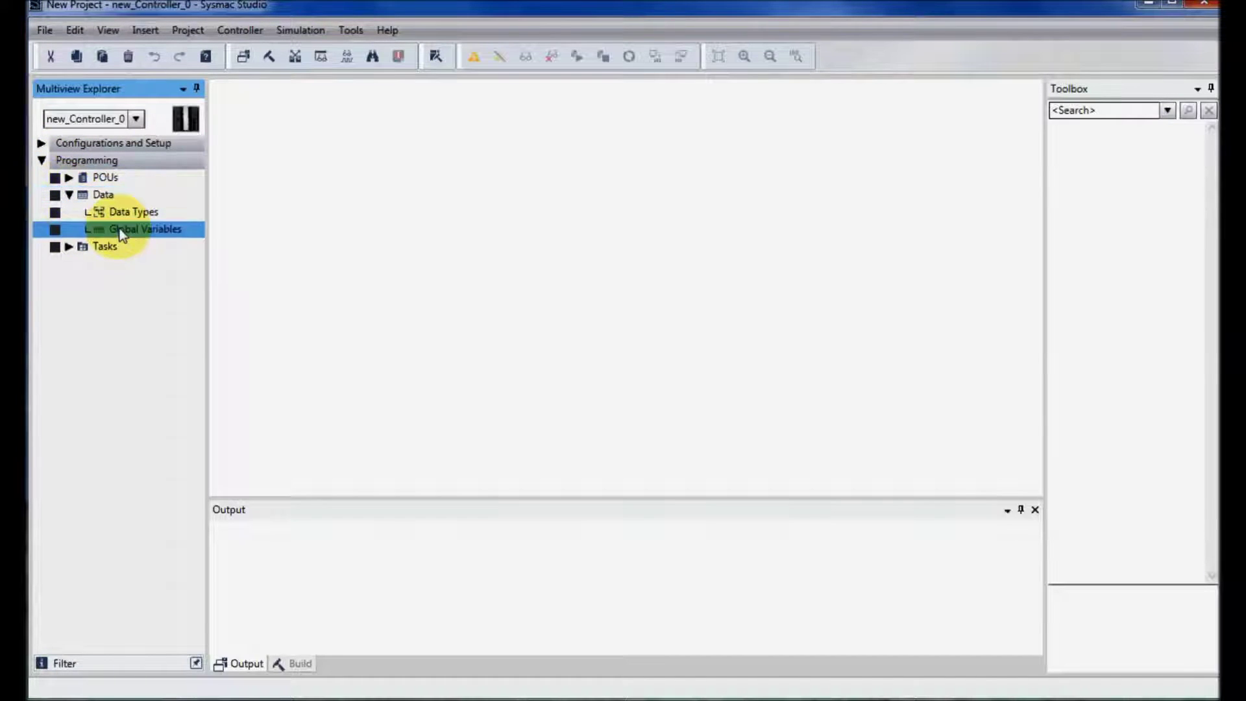
{"action": "left_click", "coordinate": [266, 133]}
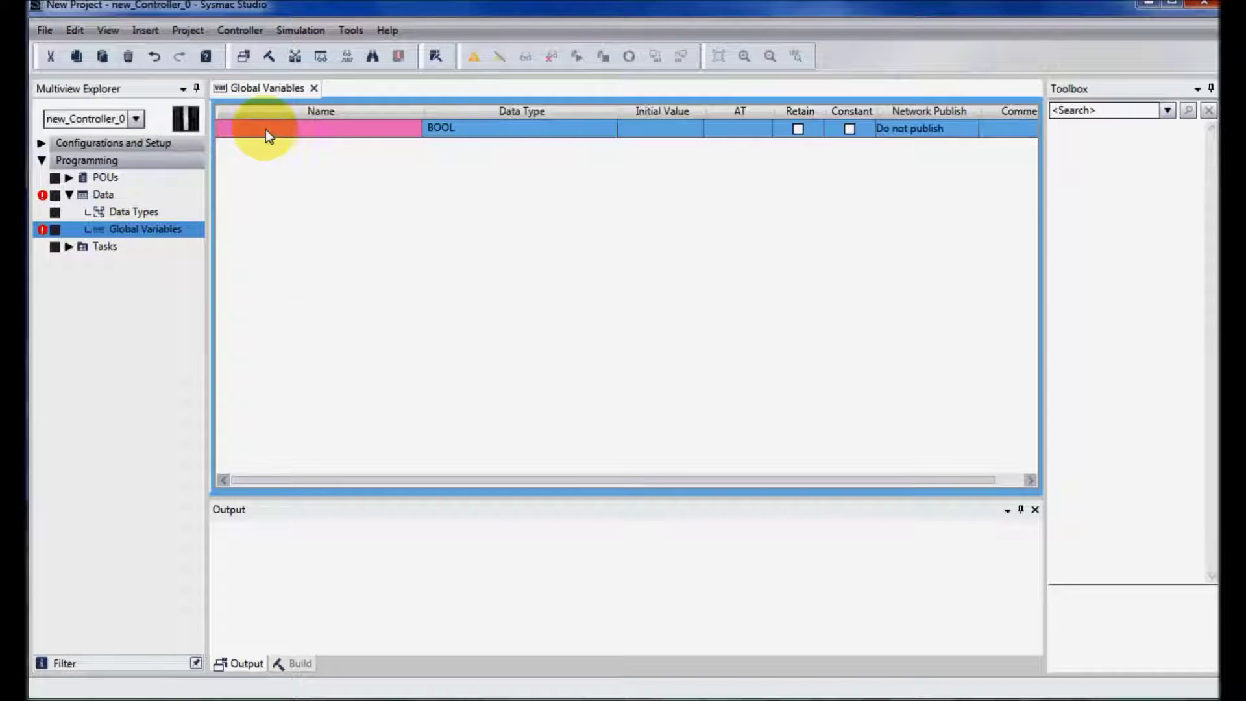
{"action": "type", "text": "NX_Inputs"}
{"action": "key", "text": "Tab"}
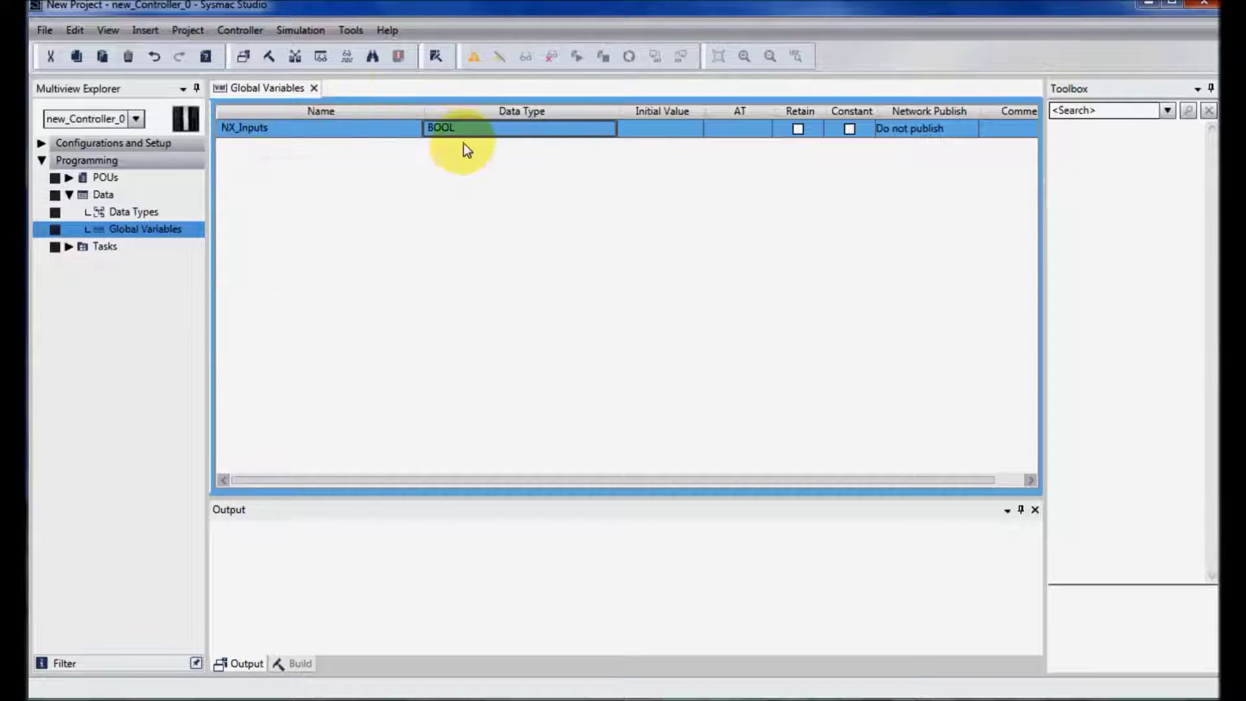
{"action": "type", "text": "a"}
{"action": "left_click", "coordinate": [463, 141]}
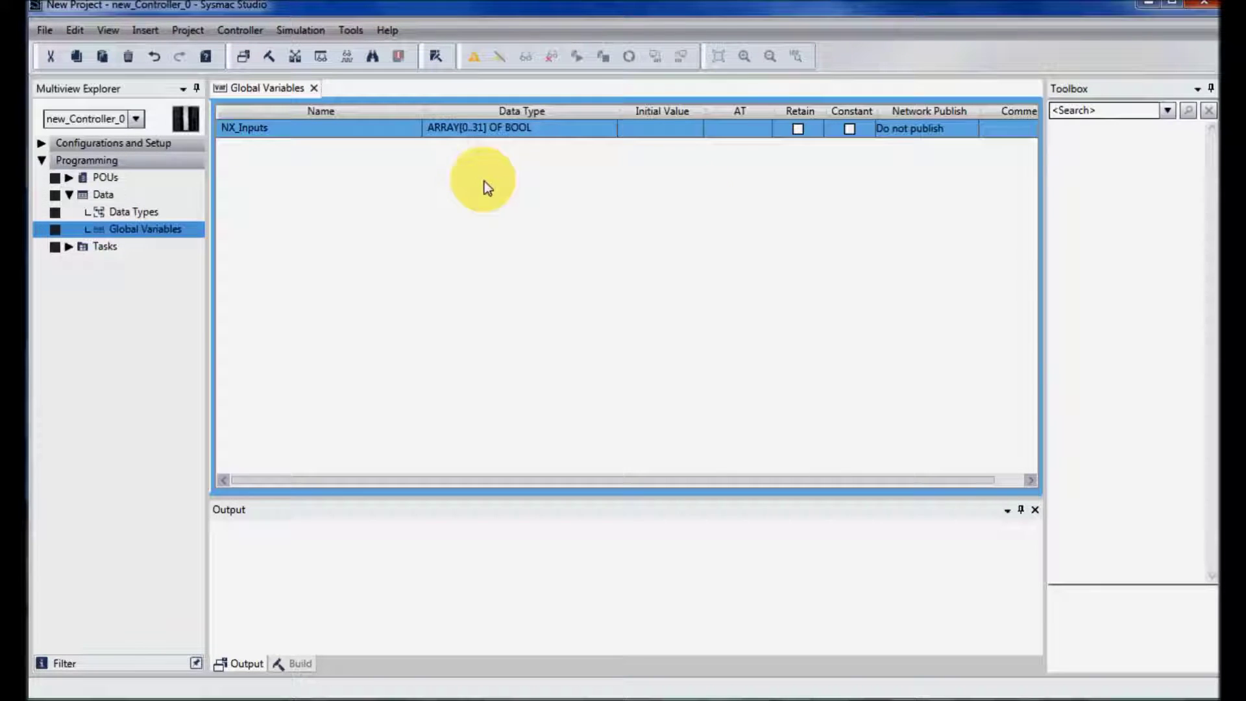
{"action": "left_click", "coordinate": [968, 129]}
{"action": "left_click", "coordinate": [967, 131]}
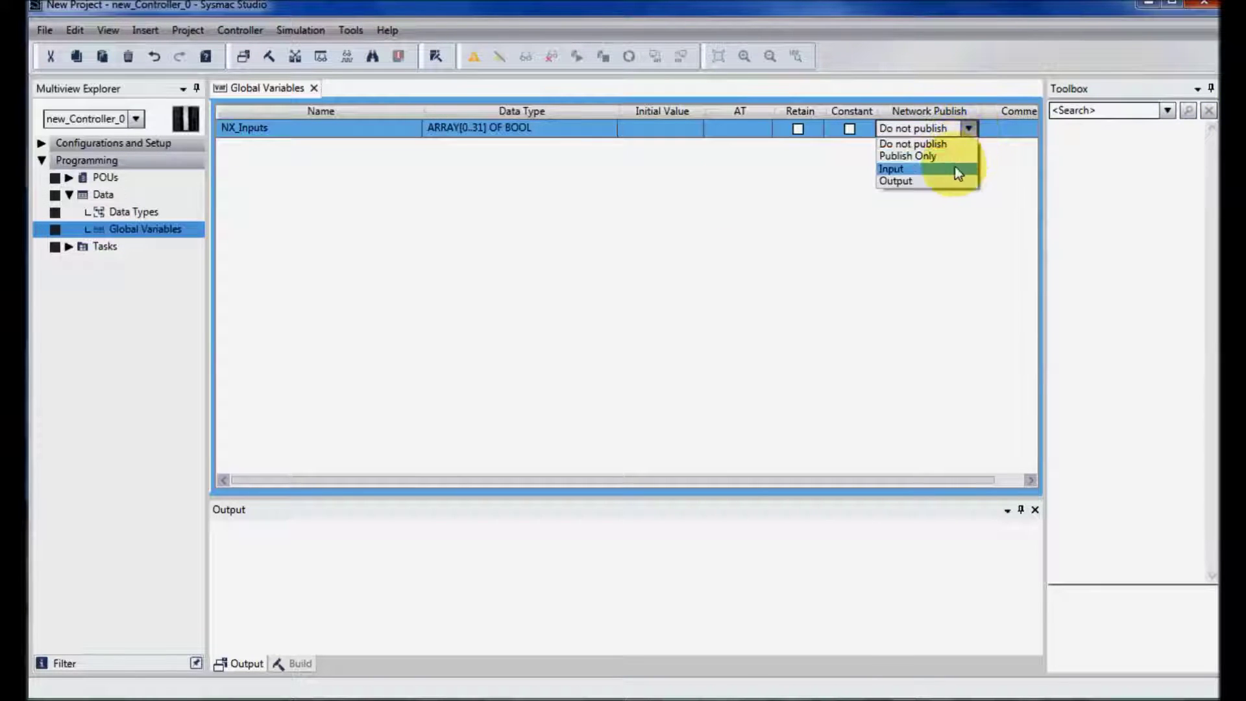
{"action": "left_click", "coordinate": [956, 166]}
Add global variable NX_Outputs as ARRAY[0..15] OF BOOL, network-published as Output.
{"action": "right_click", "coordinate": [279, 146]}
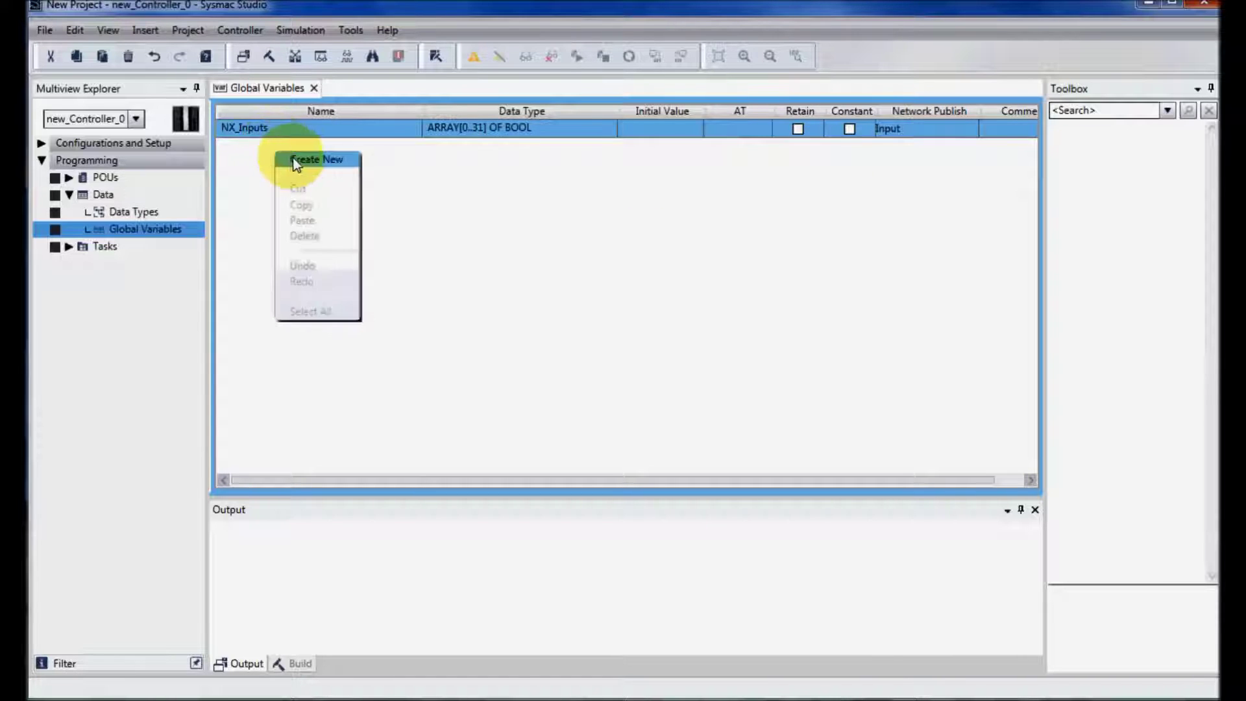
{"action": "left_click", "coordinate": [292, 159]}
{"action": "type", "text": "NX_Outputs"}
{"action": "key", "text": "Tab"}
{"action": "left_click", "coordinate": [482, 146]}
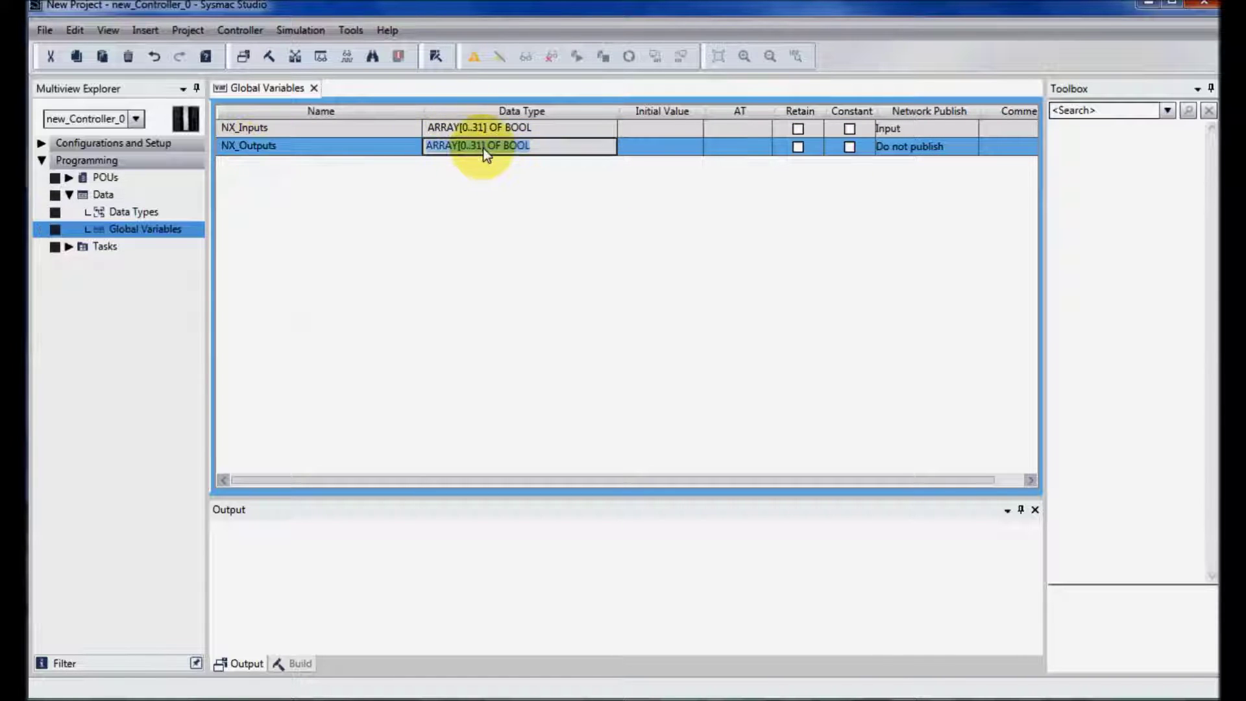
{"action": "key", "text": "BackSpace"}
{"action": "key", "text": "BackSpace"}
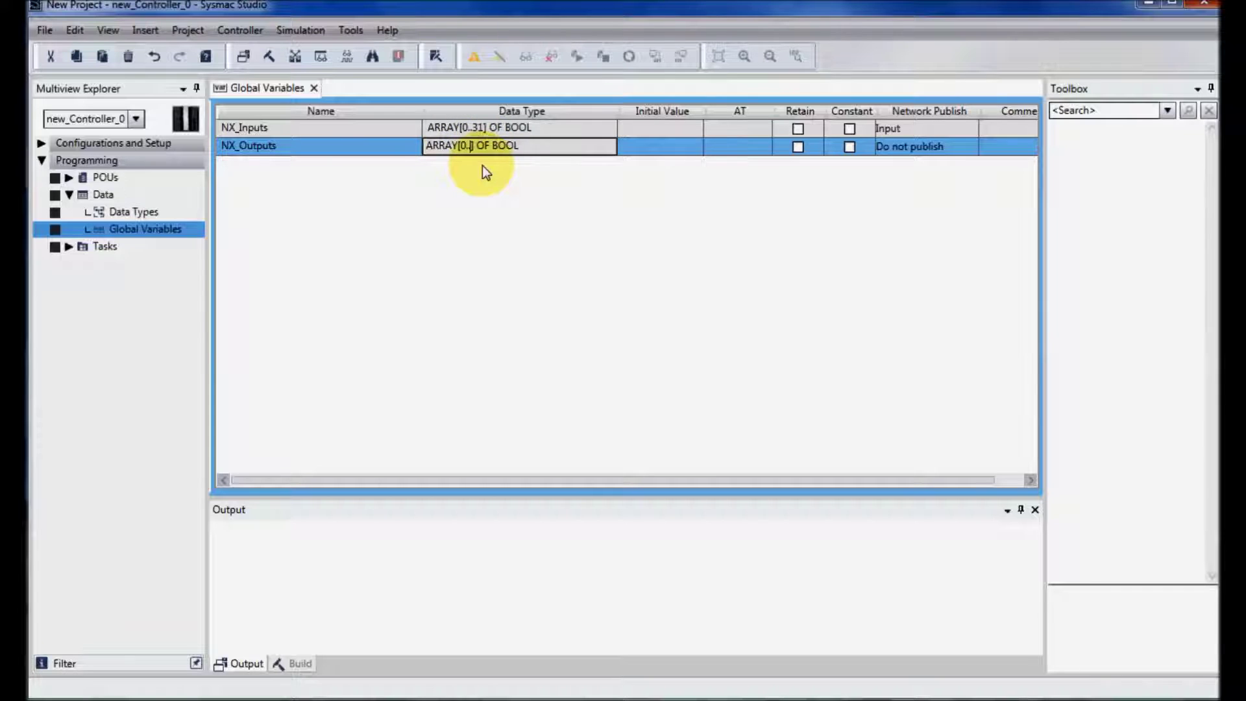
{"action": "type", "text": "15"}
{"action": "key", "text": "Tab"}
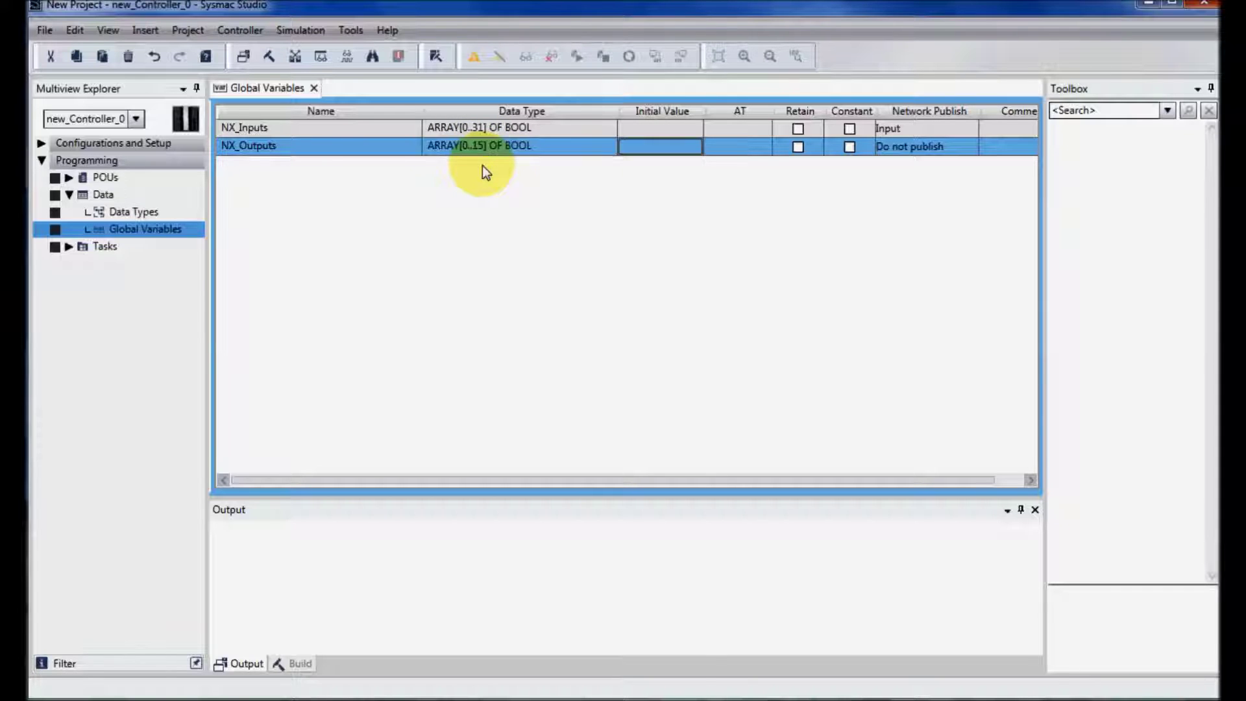
{"action": "left_click", "coordinate": [974, 148]}
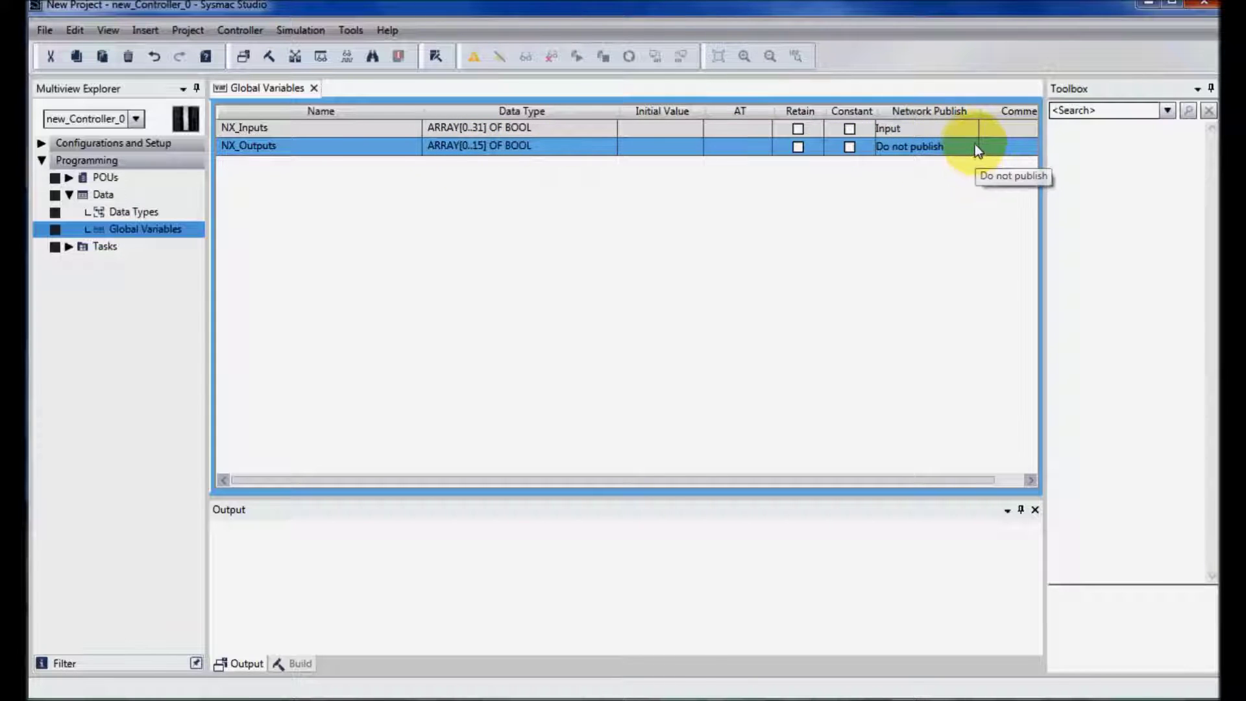
{"action": "left_click", "coordinate": [970, 148]}
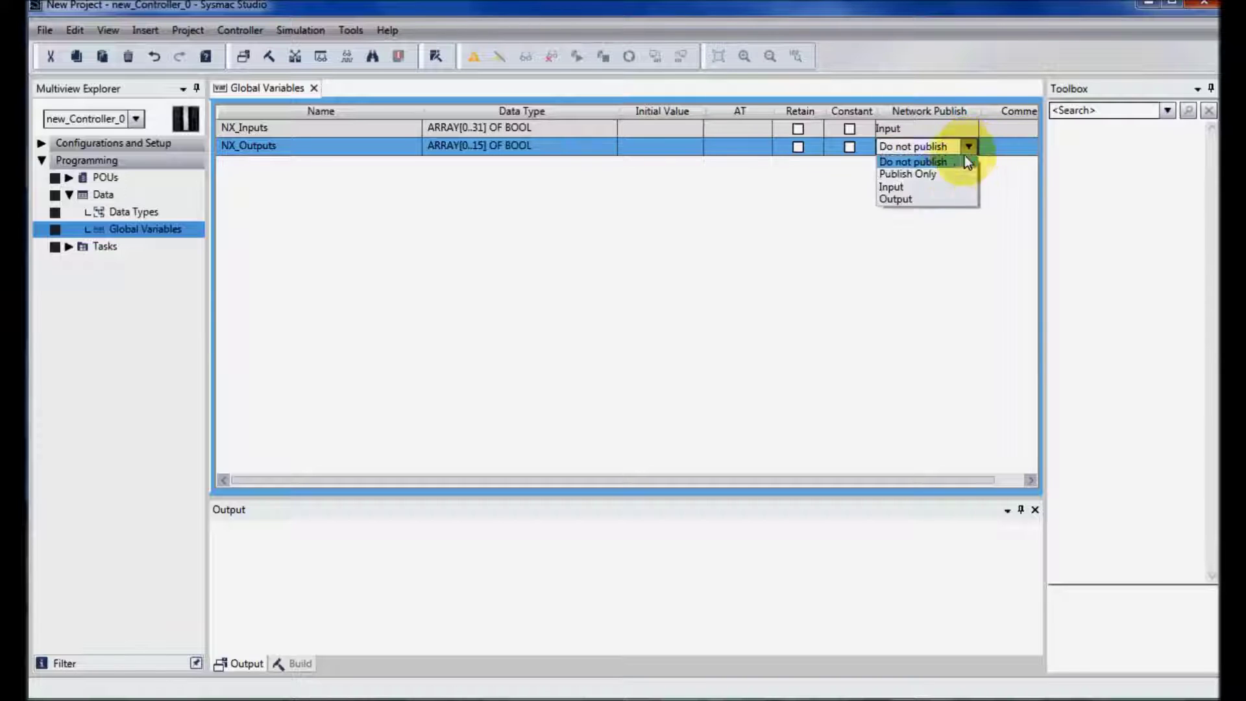
{"action": "left_click", "coordinate": [928, 199]}
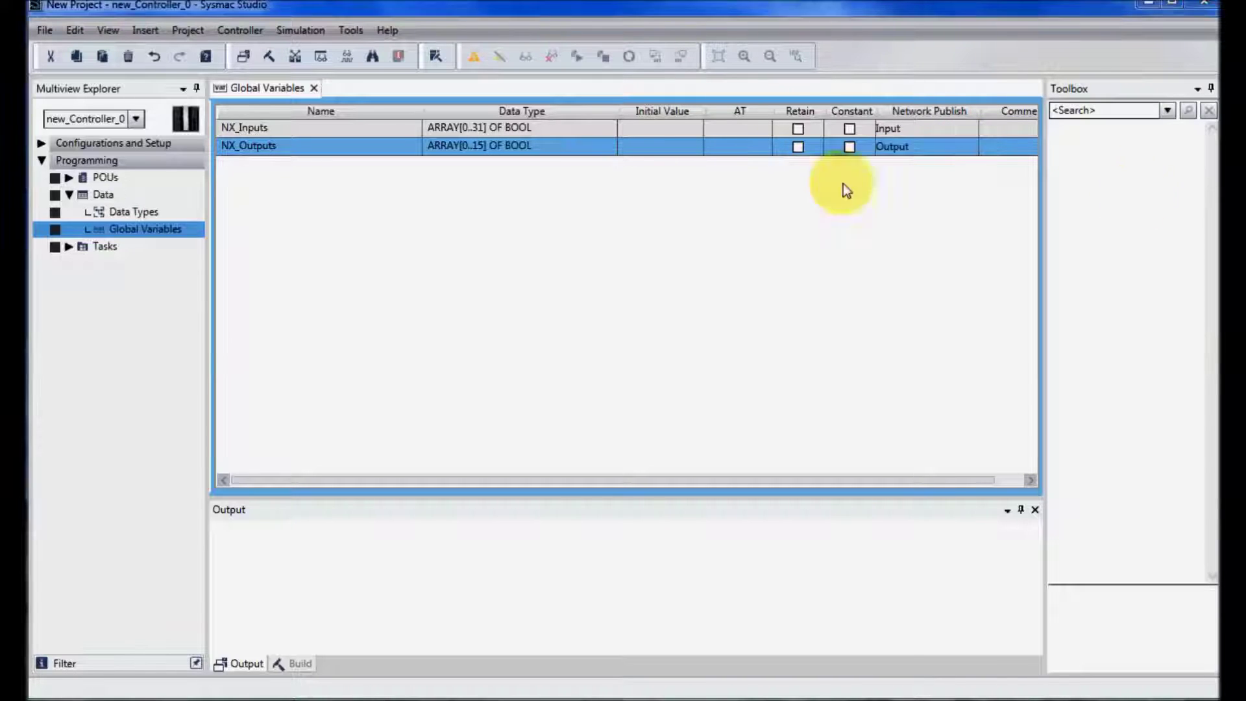
{"action": "left_click", "coordinate": [356, 32]}
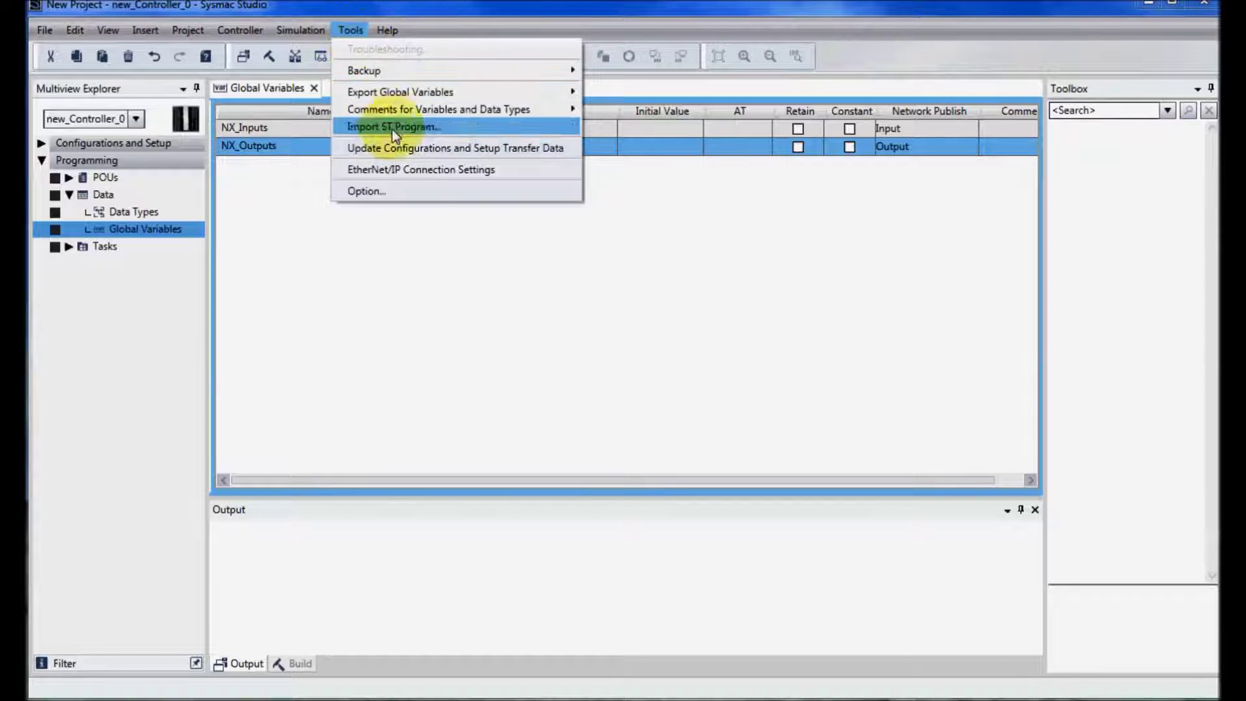
Open the EtherNet/IP connection settings for the controller's built-in port.
{"action": "left_click", "coordinate": [400, 169]}
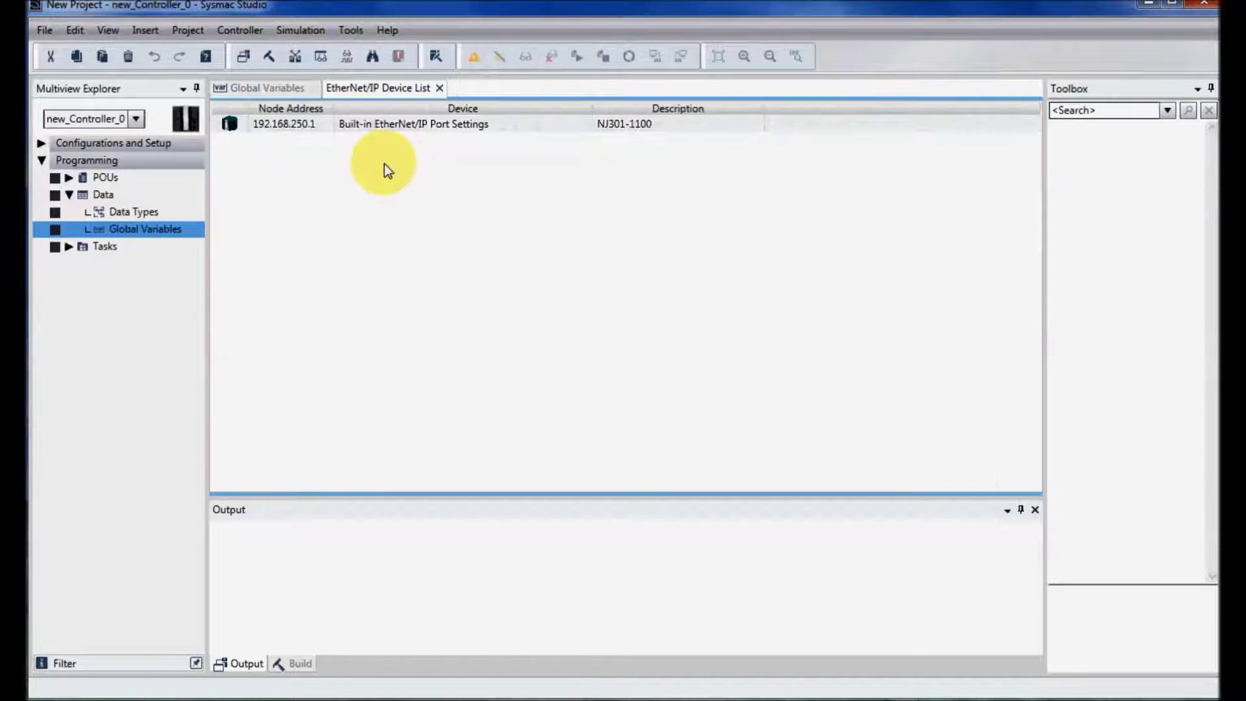
{"action": "double_click", "coordinate": [314, 126]}
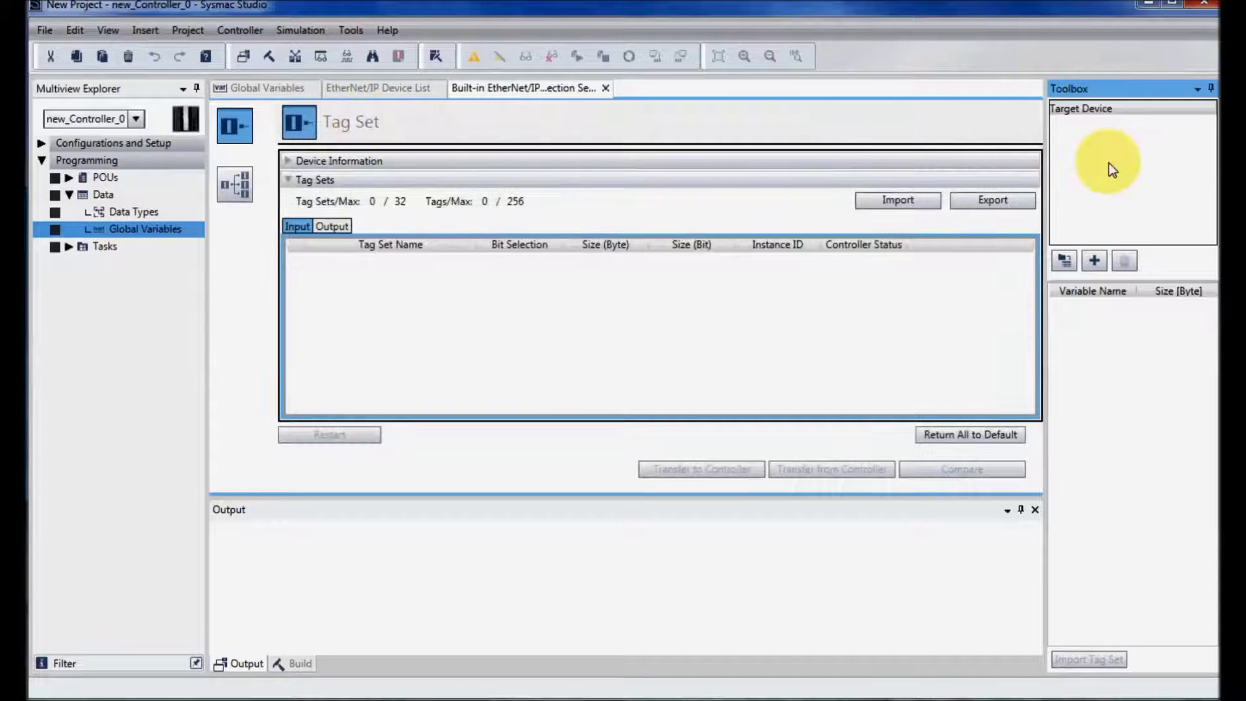
{"action": "right_click", "coordinate": [1108, 164]}
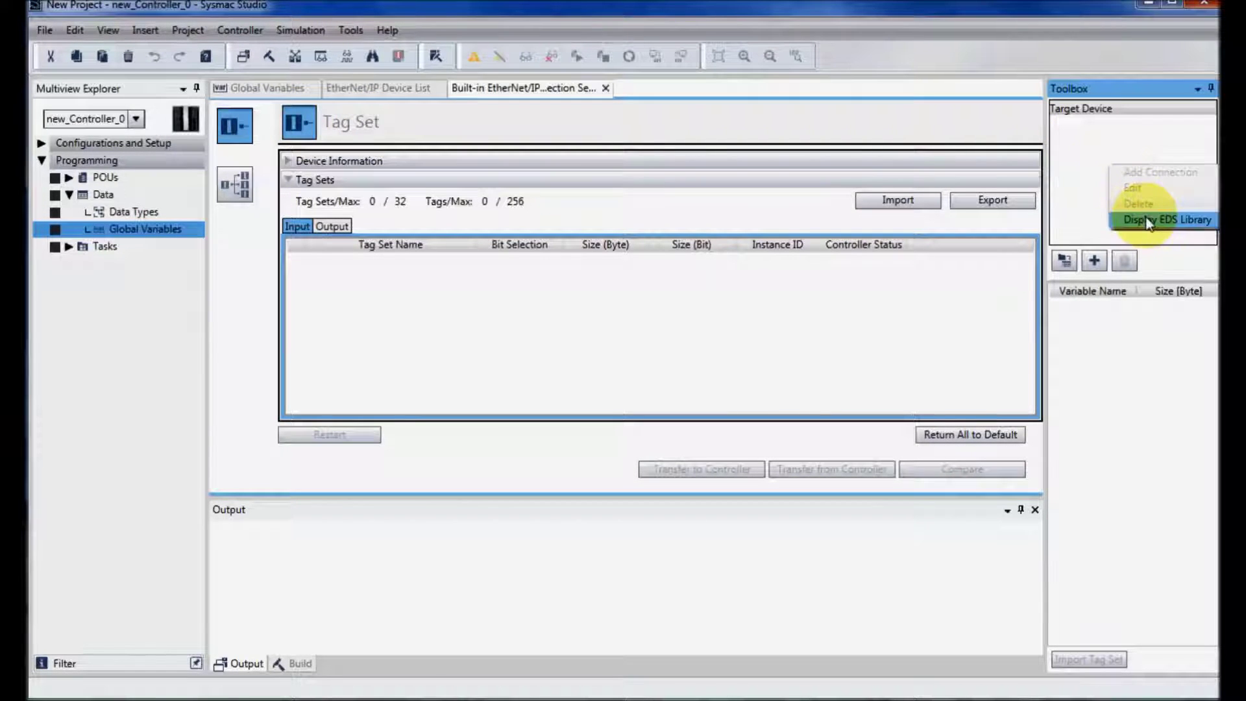
{"action": "left_click", "coordinate": [1093, 165]}
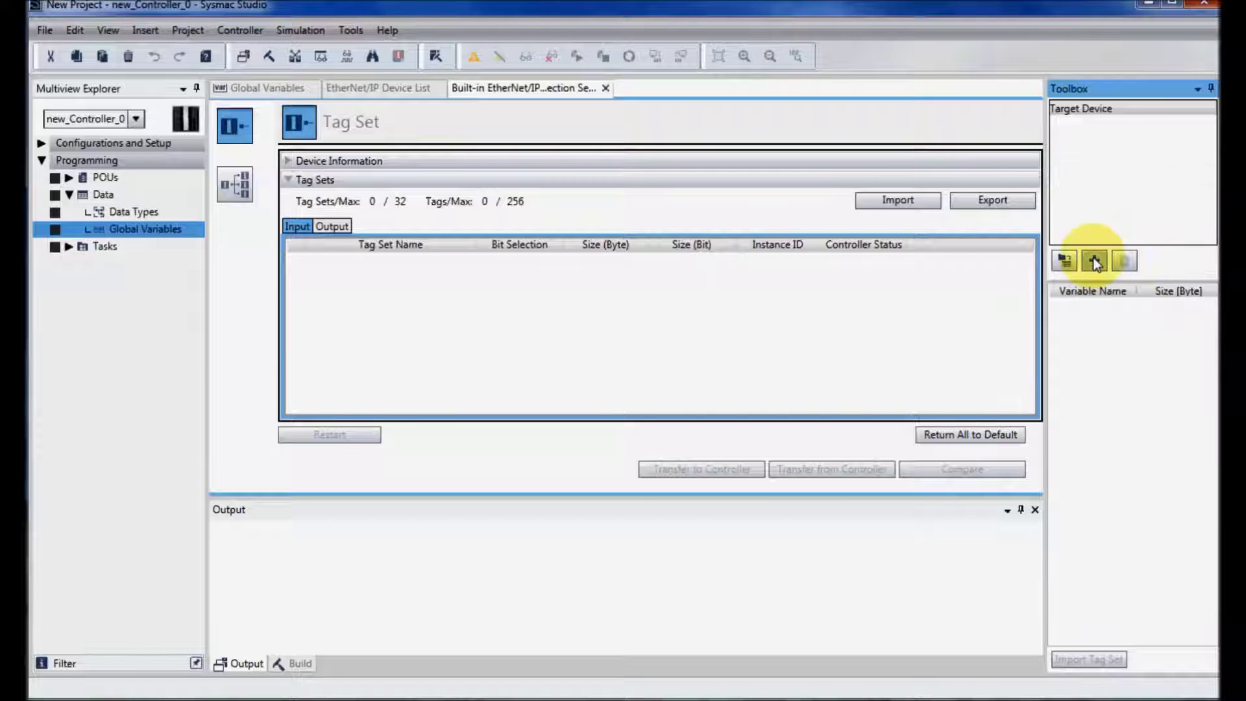
Add target device NX-EIC202, revision 1, at IP address 192.168.250.2.
{"action": "left_click", "coordinate": [1094, 260]}
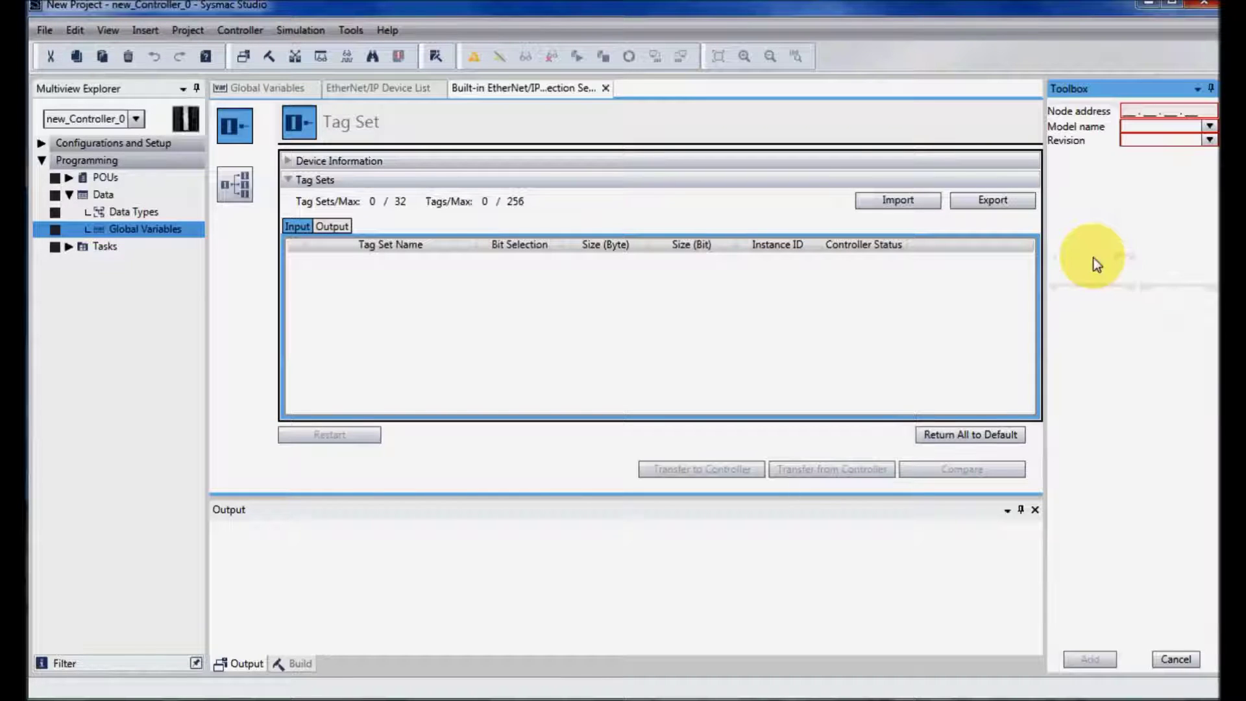
{"action": "left_click", "coordinate": [1210, 127]}
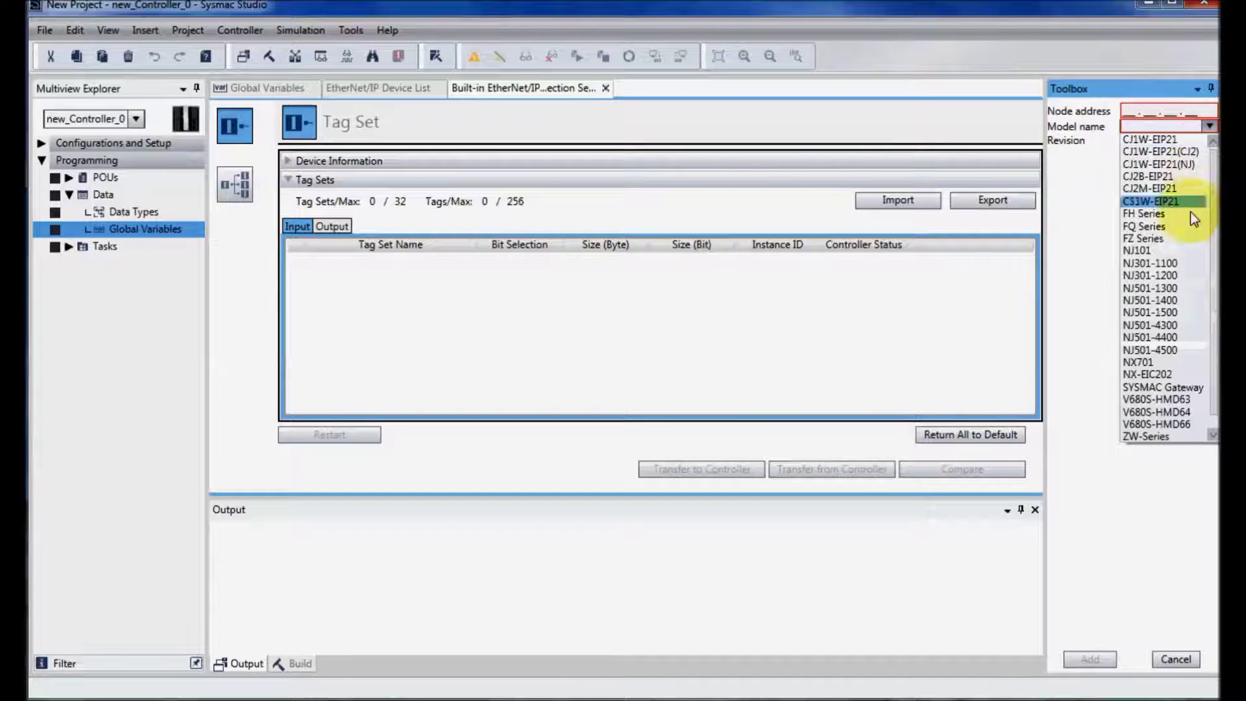
{"action": "left_click", "coordinate": [1172, 374]}
{"action": "type", "text": "192 . 1"}
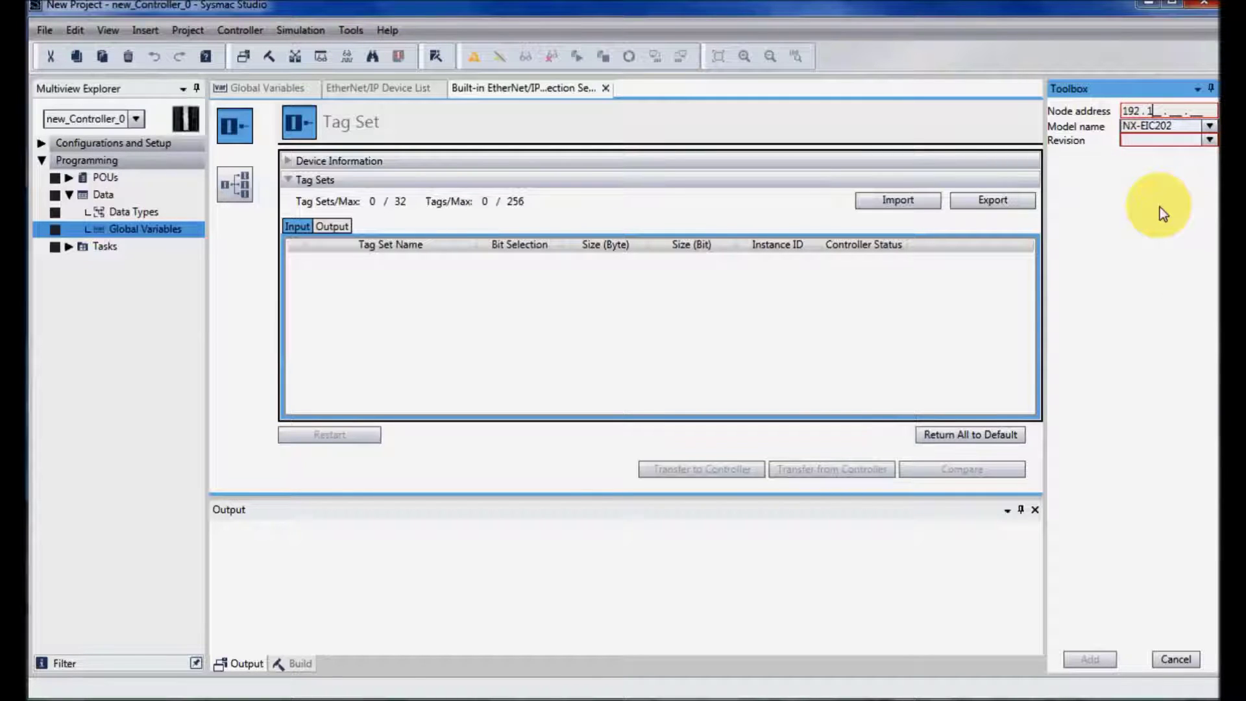
{"action": "type", "text": "68 . 250 . 002"}
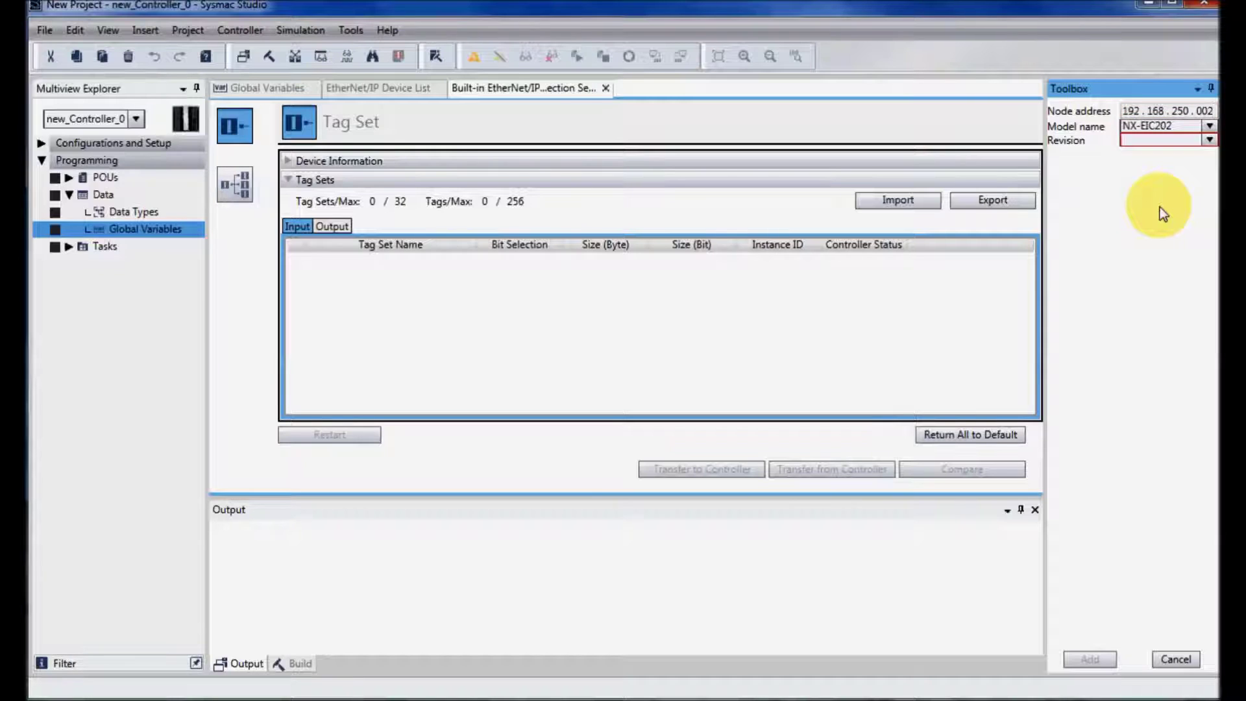
{"action": "left_click", "coordinate": [1208, 140]}
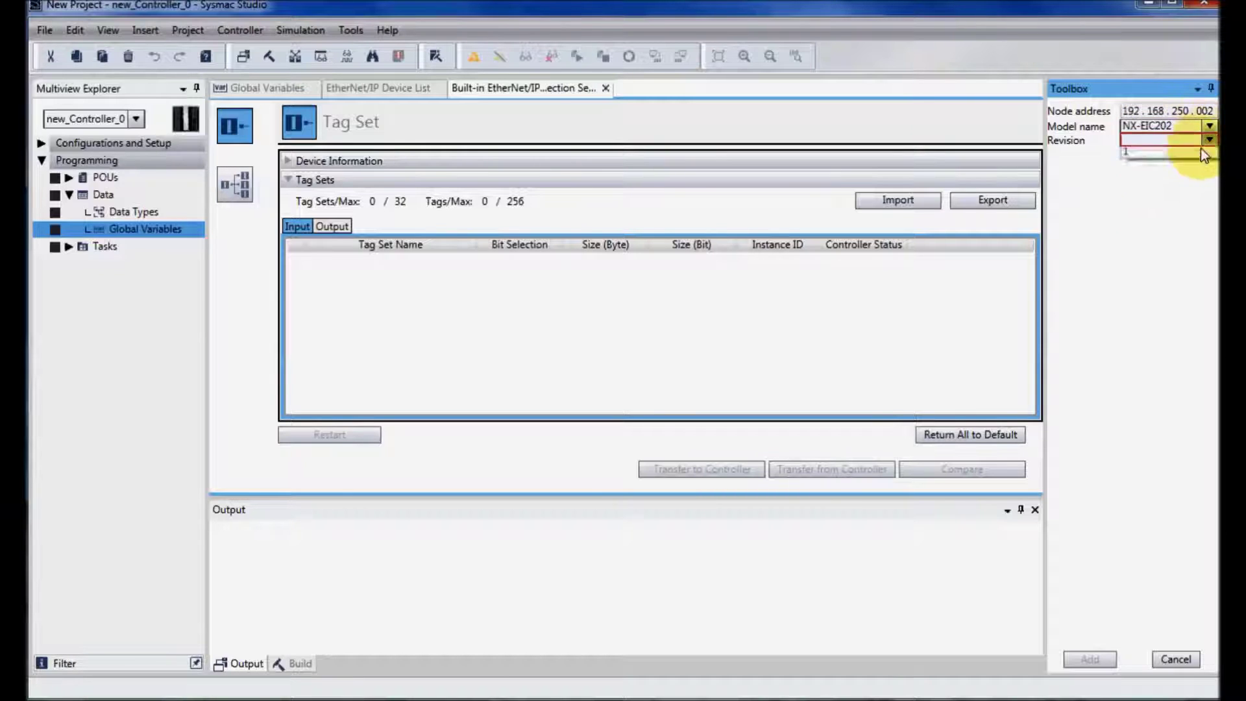
{"action": "left_click", "coordinate": [1195, 154]}
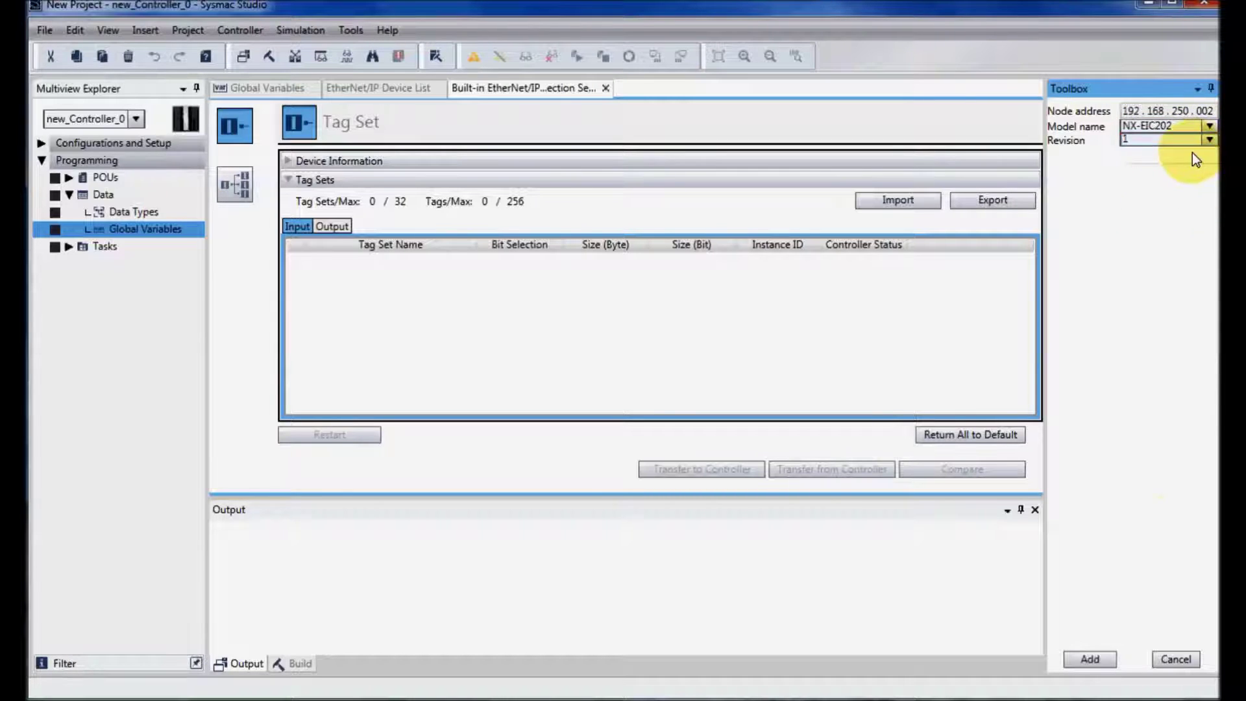
{"action": "left_click", "coordinate": [1090, 658]}
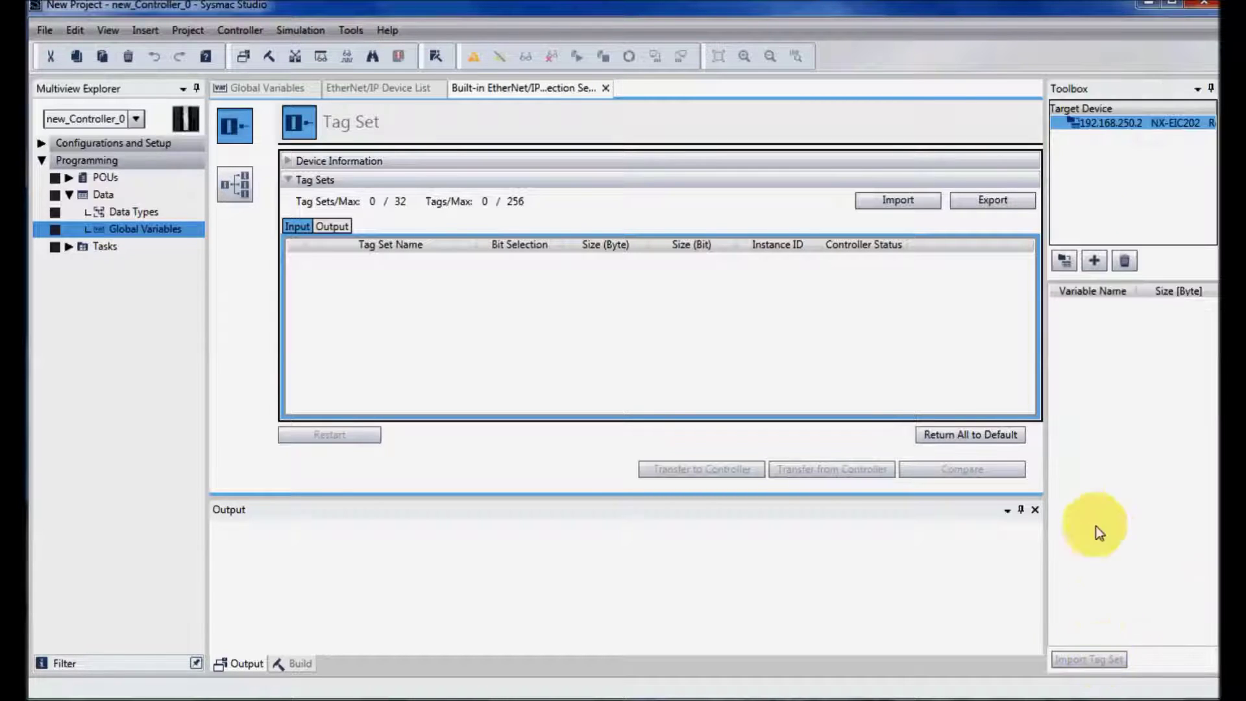
{"action": "left_click", "coordinate": [235, 184]}
Add an NX-EIC202 connection with input target 100 sized 4 bytes and output target 148.
{"action": "left_click_drag", "start_coordinate": [1103, 126], "coordinate": [563, 229]}
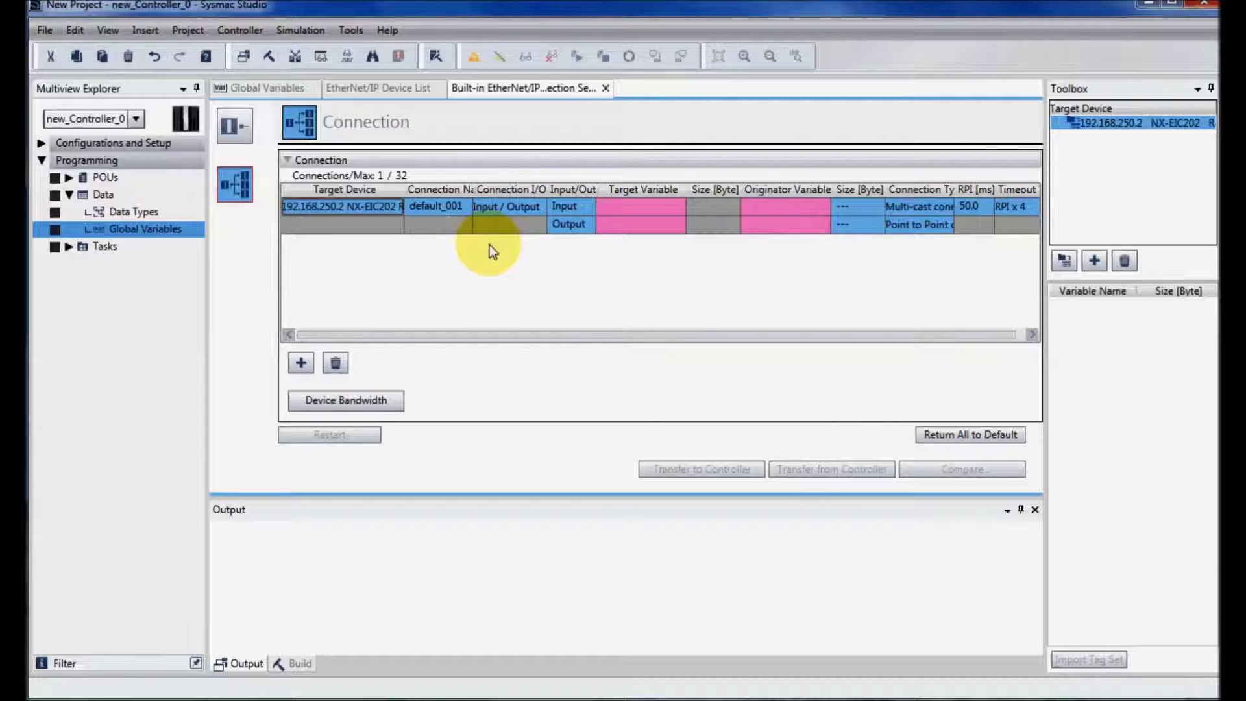
{"action": "left_click", "coordinate": [636, 209]}
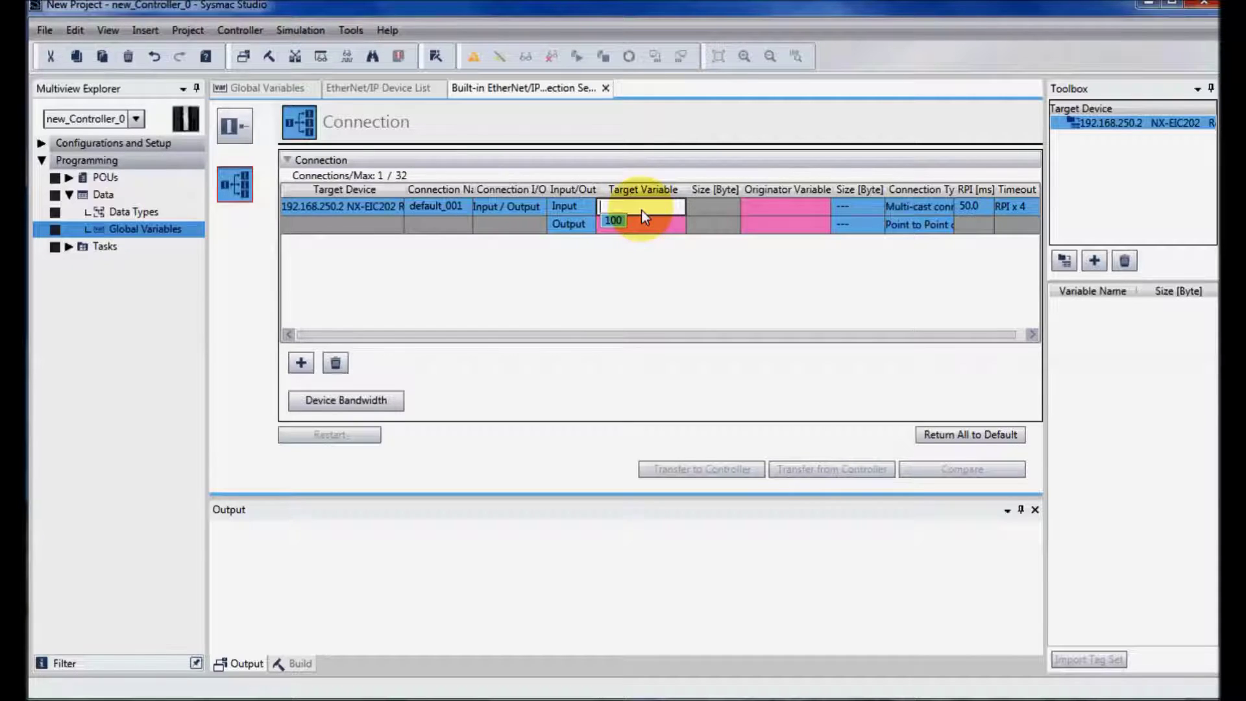
{"action": "left_click", "coordinate": [614, 220]}
{"action": "left_click", "coordinate": [616, 228]}
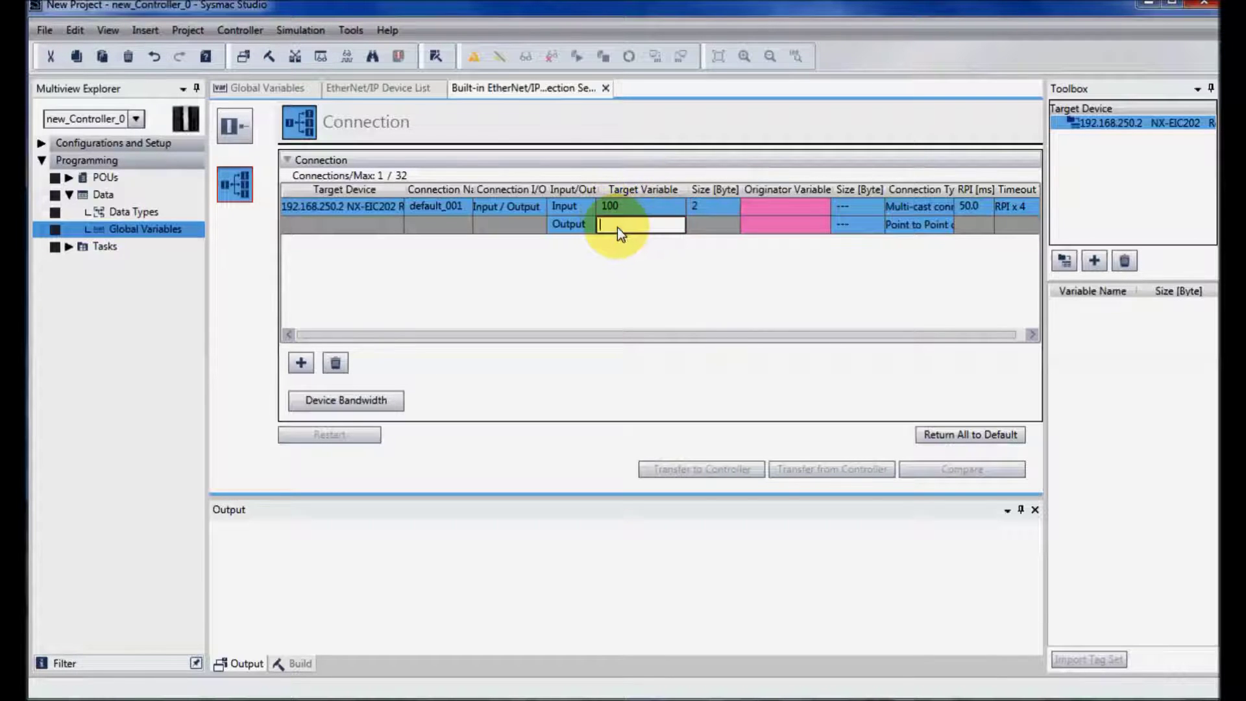
{"action": "type", "text": "148"}
{"action": "key", "text": "Return"}
{"action": "left_click", "coordinate": [705, 205]}
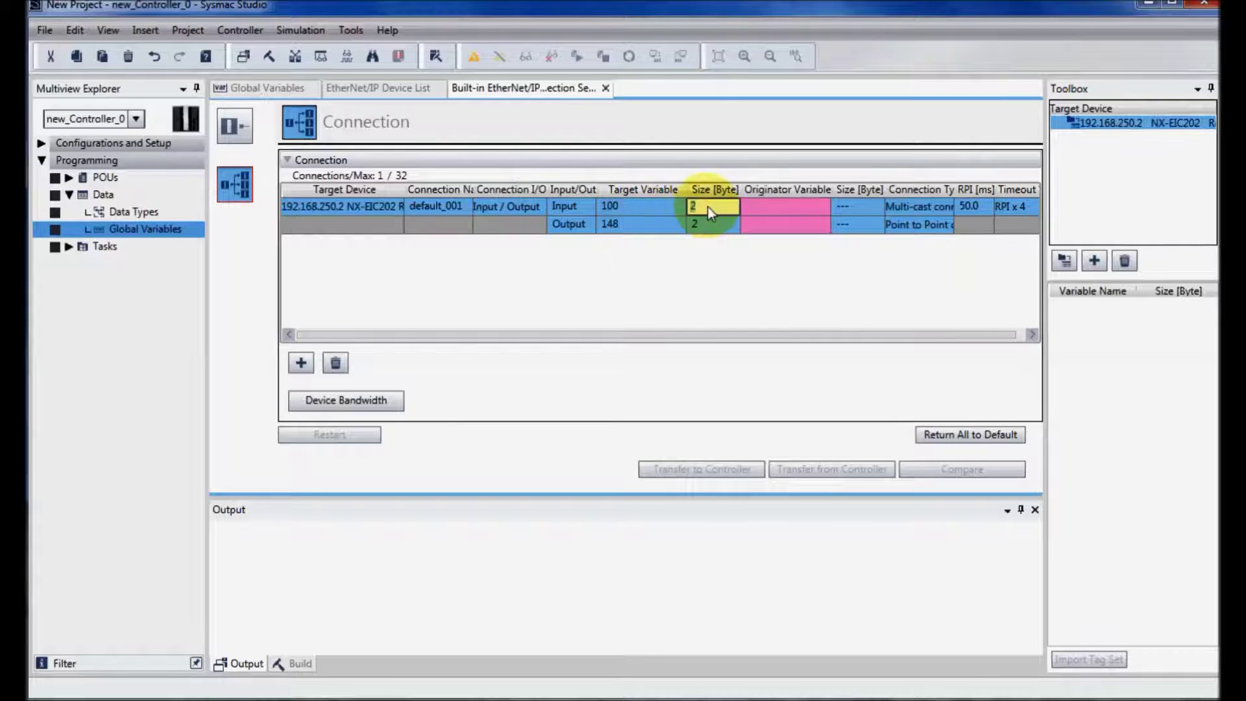
{"action": "type", "text": "4"}
{"action": "key", "text": "Tab"}
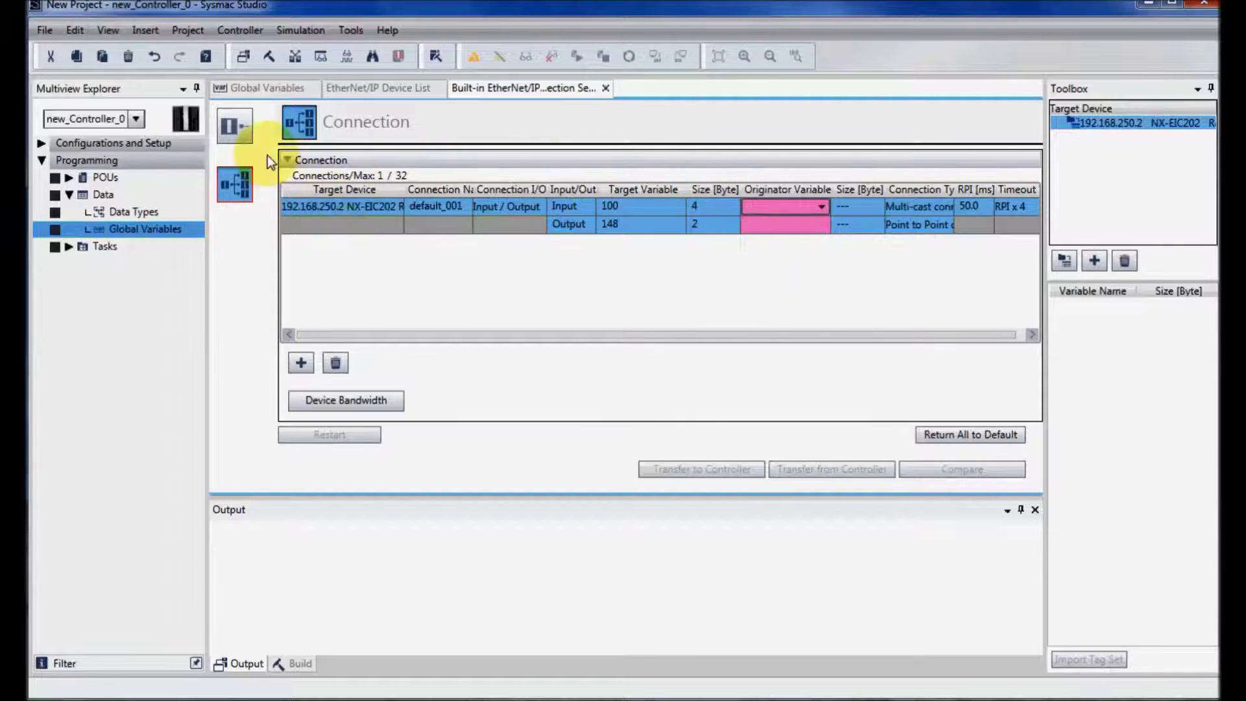
{"action": "left_click", "coordinate": [231, 127]}
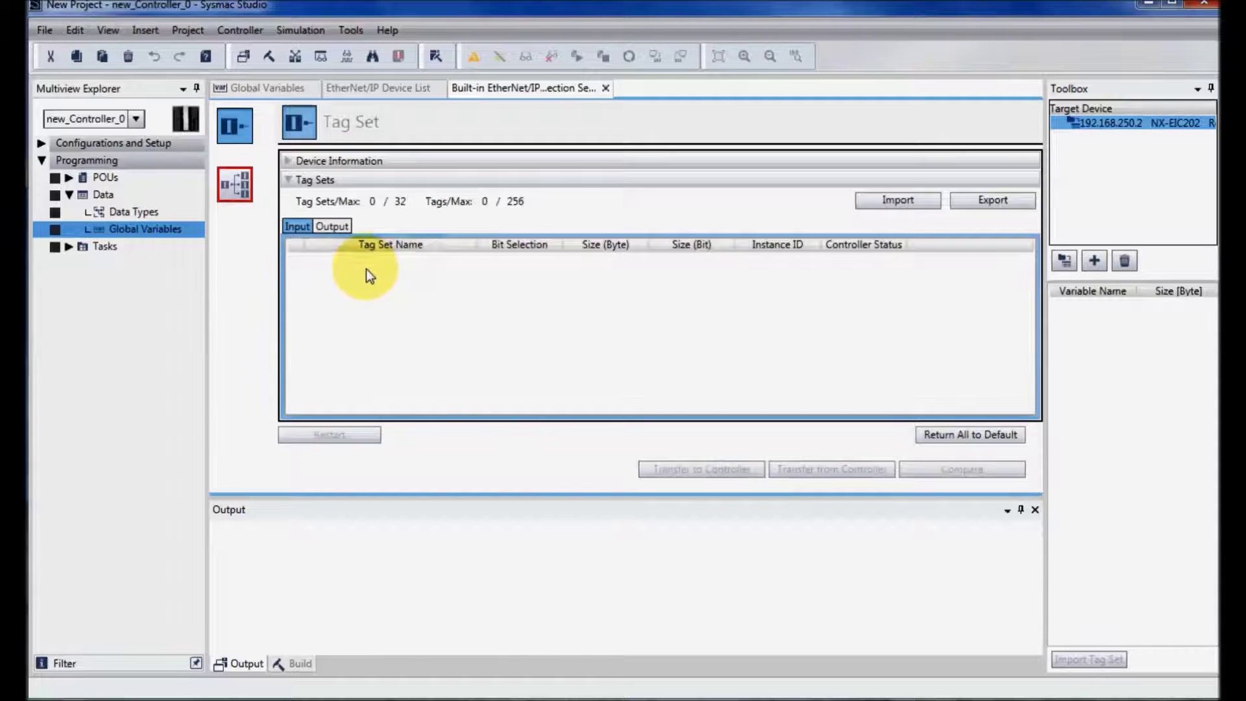
Create a new input tag set named Inputs and apply the name.
{"action": "right_click", "coordinate": [368, 270]}
{"action": "left_click", "coordinate": [376, 275]}
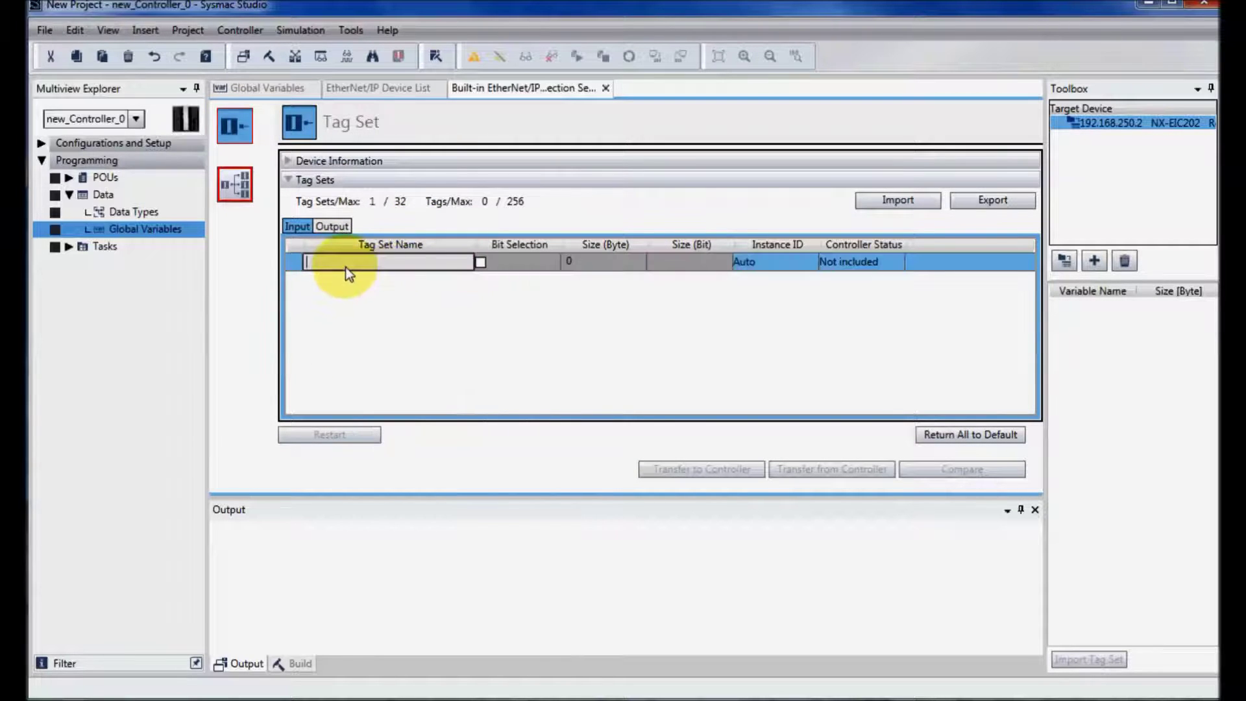
{"action": "type", "text": "Inputs"}
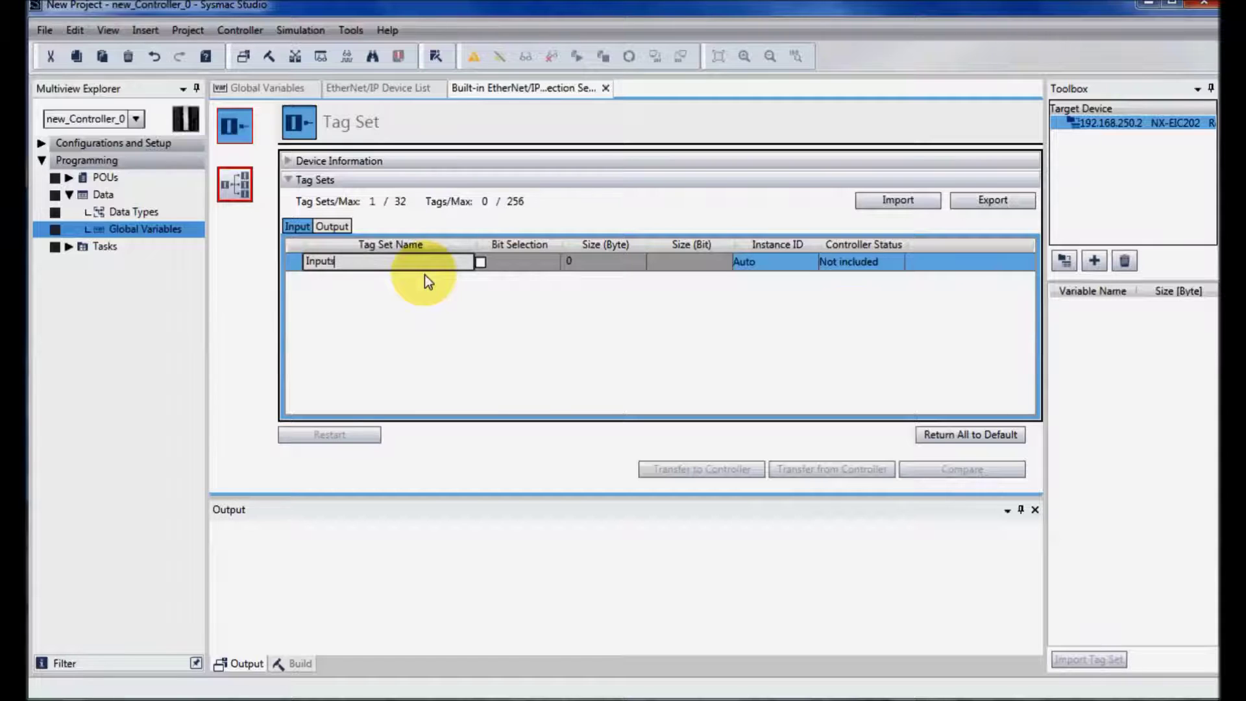
{"action": "key", "text": "Return"}
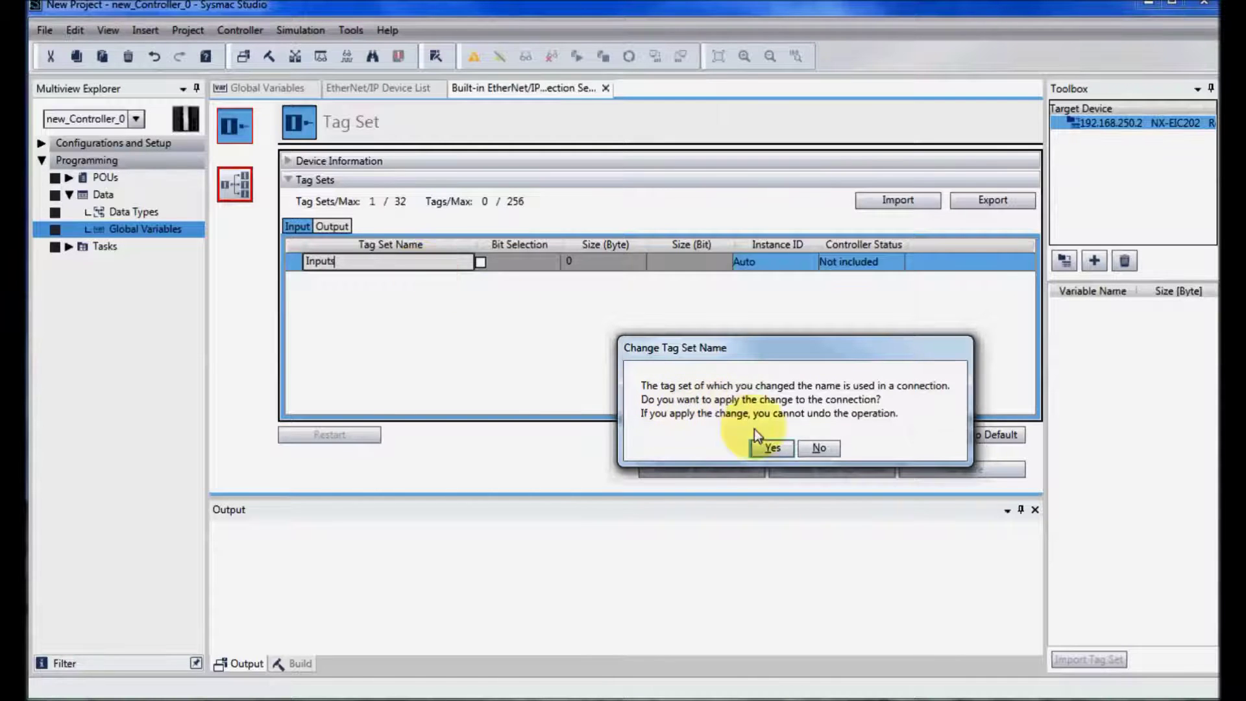
{"action": "left_click", "coordinate": [772, 448]}
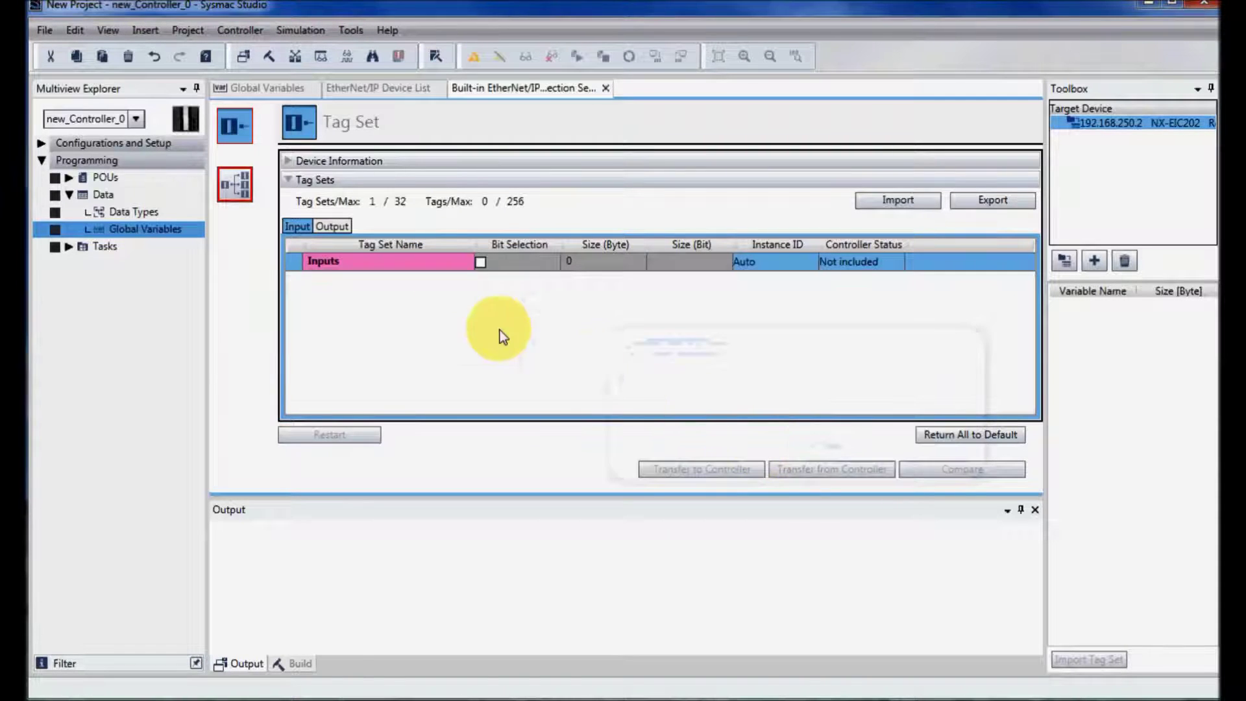
Add the NX_Inputs tag to the Inputs set with a size of 4 bytes.
{"action": "right_click", "coordinate": [356, 276]}
{"action": "left_click", "coordinate": [389, 300]}
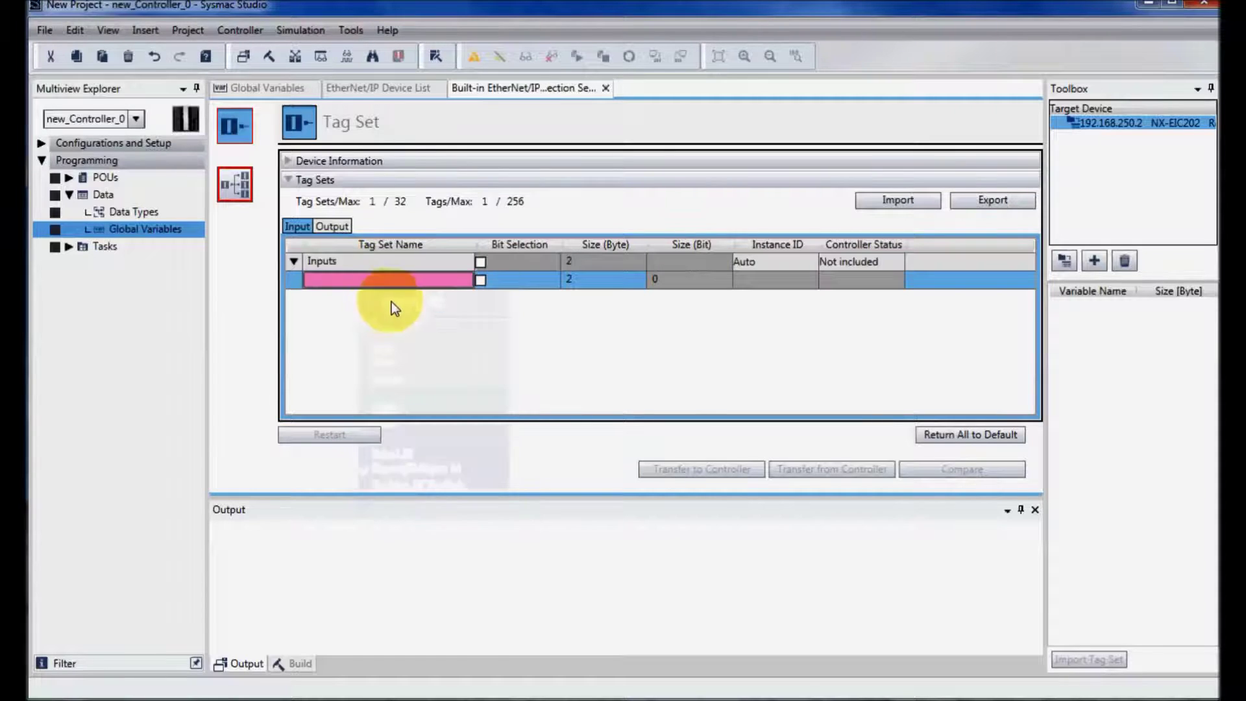
{"action": "left_click", "coordinate": [362, 285]}
{"action": "type", "text": "NX_Inputs"}
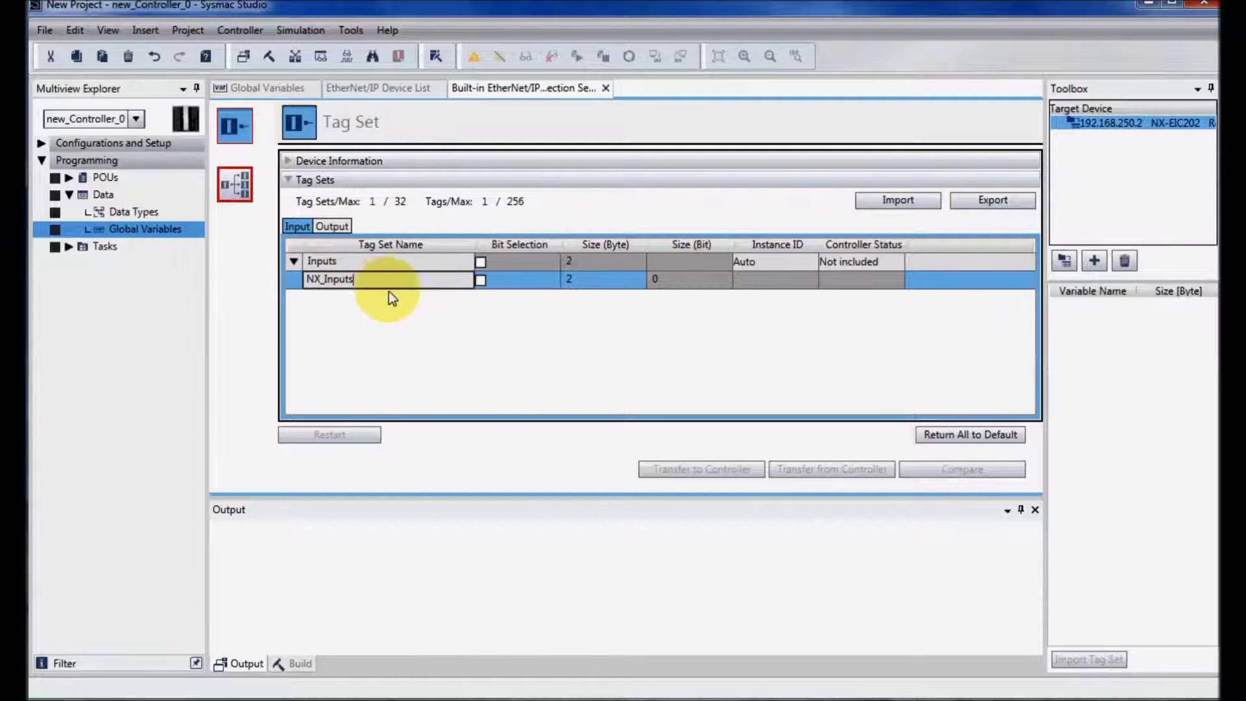
{"action": "left_click", "coordinate": [587, 285]}
{"action": "type", "text": "4"}
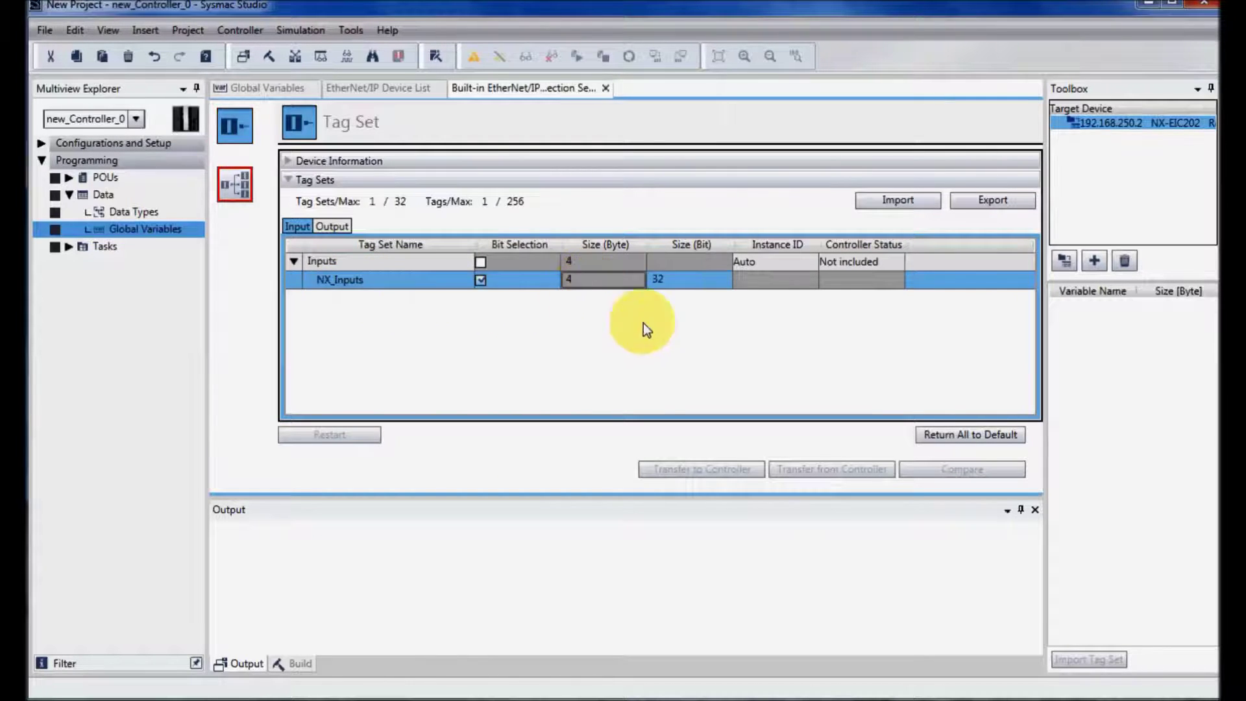
Create a new output tag set named Outputs and apply the name.
{"action": "left_click", "coordinate": [331, 227]}
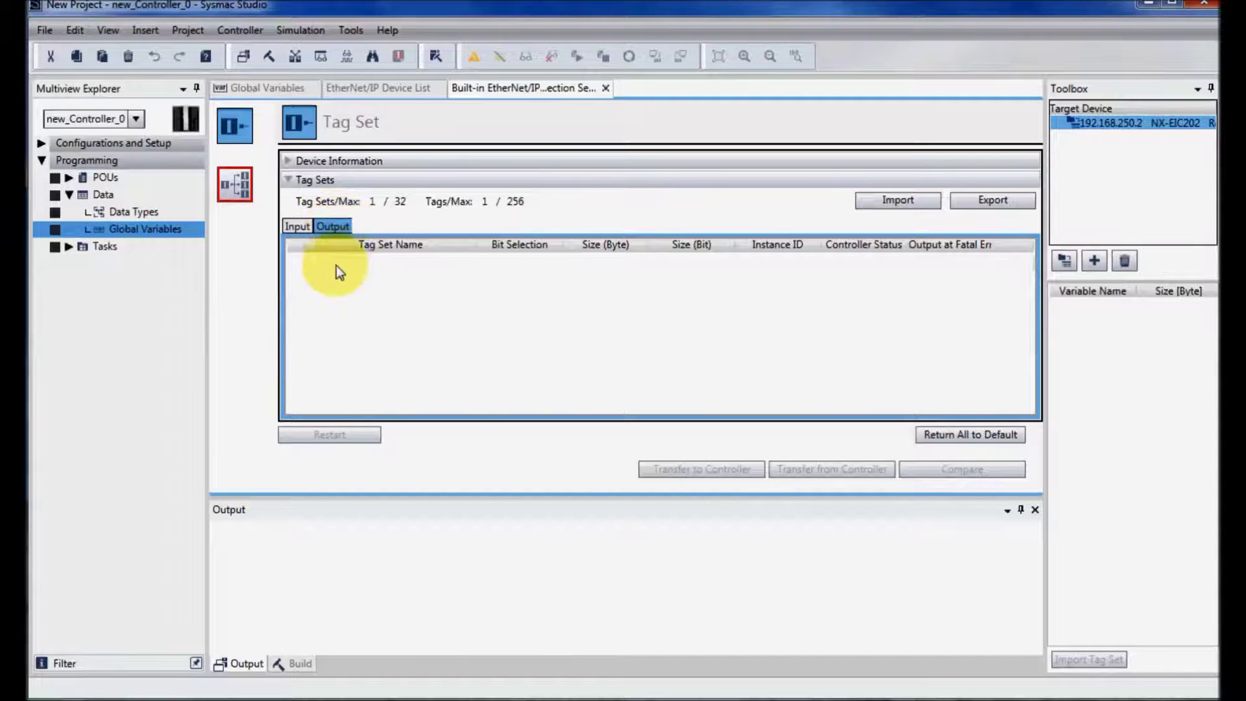
{"action": "right_click", "coordinate": [334, 266]}
{"action": "left_click", "coordinate": [363, 275]}
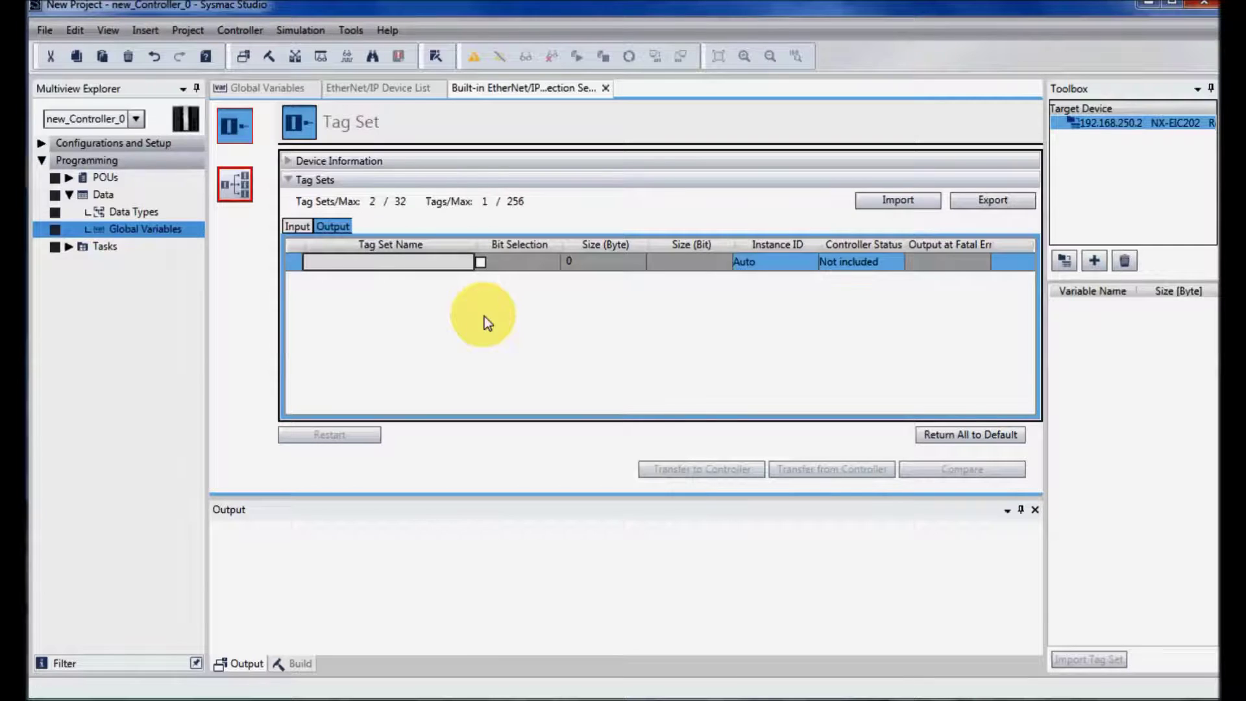
{"action": "type", "text": "Outputs"}
{"action": "key", "text": "Return"}
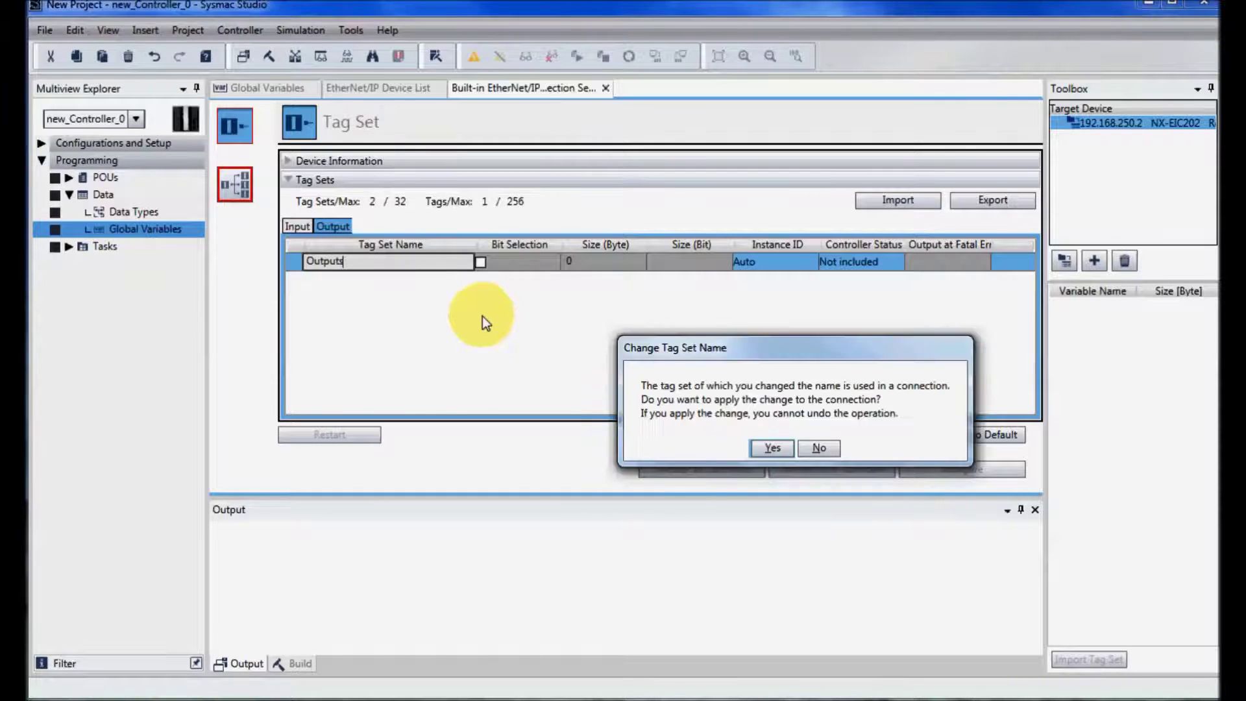
{"action": "left_click", "coordinate": [772, 448]}
Add the NX_Outputs tag to the Outputs tag set.
{"action": "right_click", "coordinate": [342, 272]}
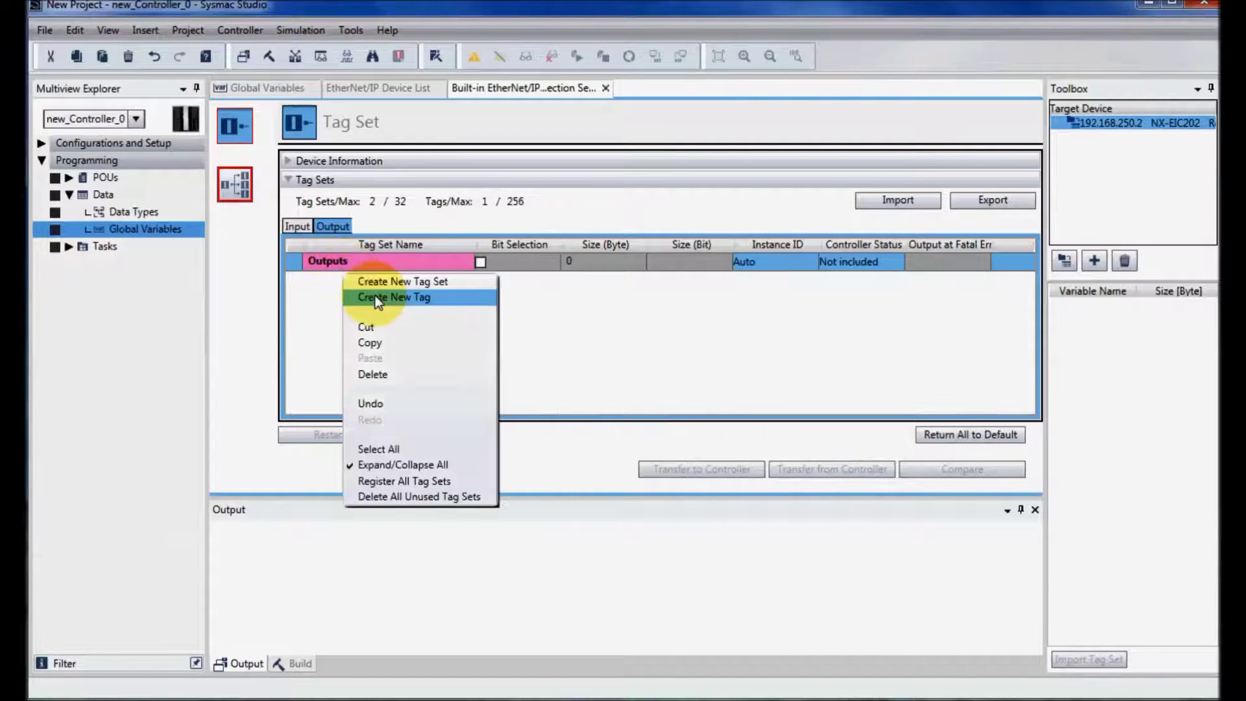
{"action": "left_click", "coordinate": [367, 296]}
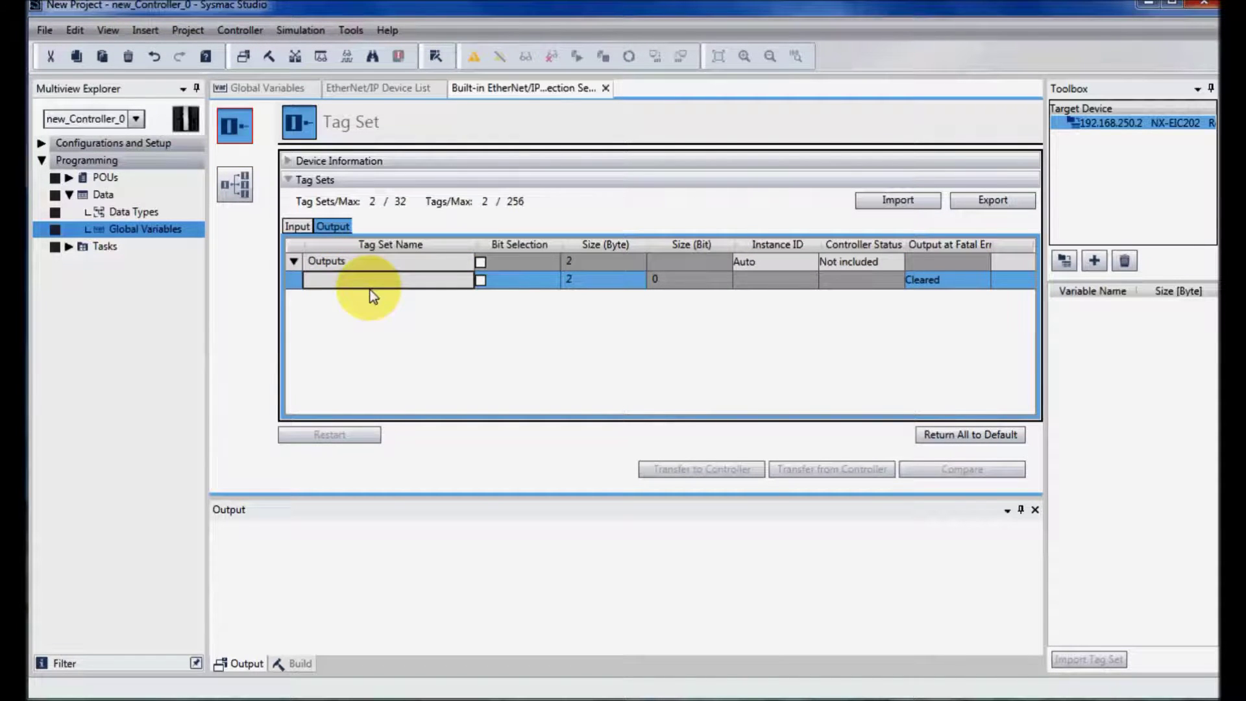
{"action": "type", "text": "N"}
{"action": "left_click", "coordinate": [363, 294]}
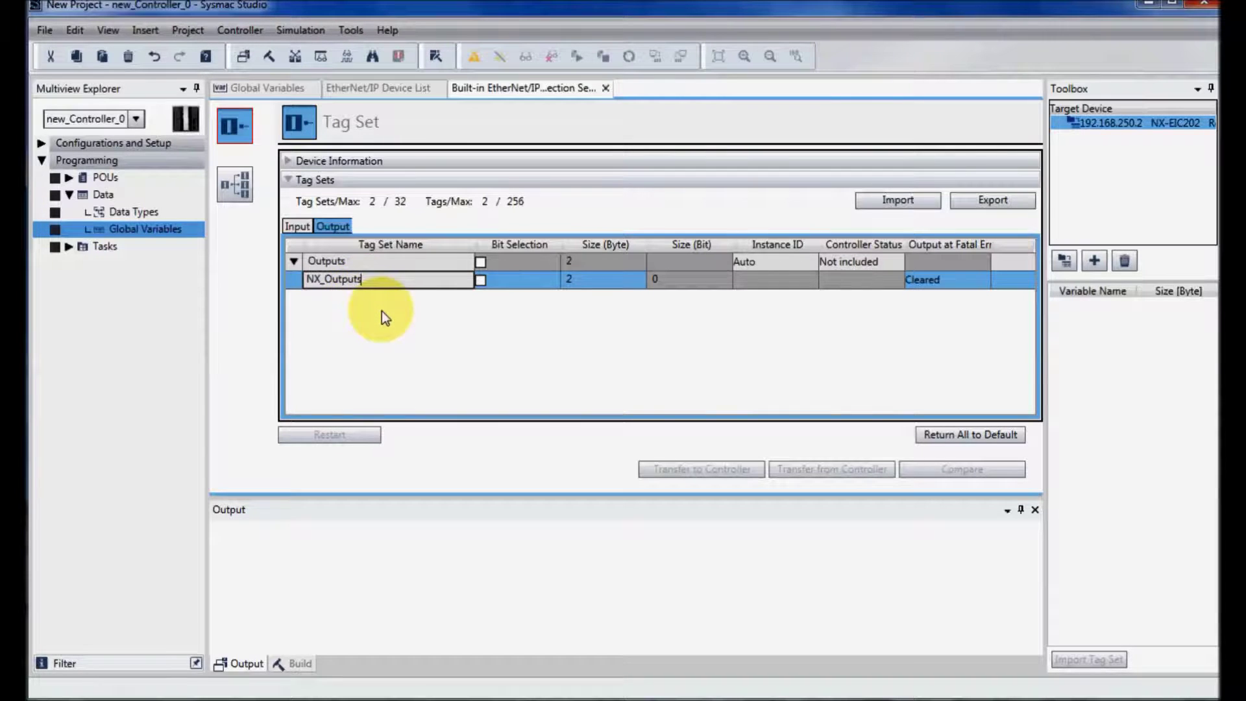
{"action": "key", "text": "Return"}
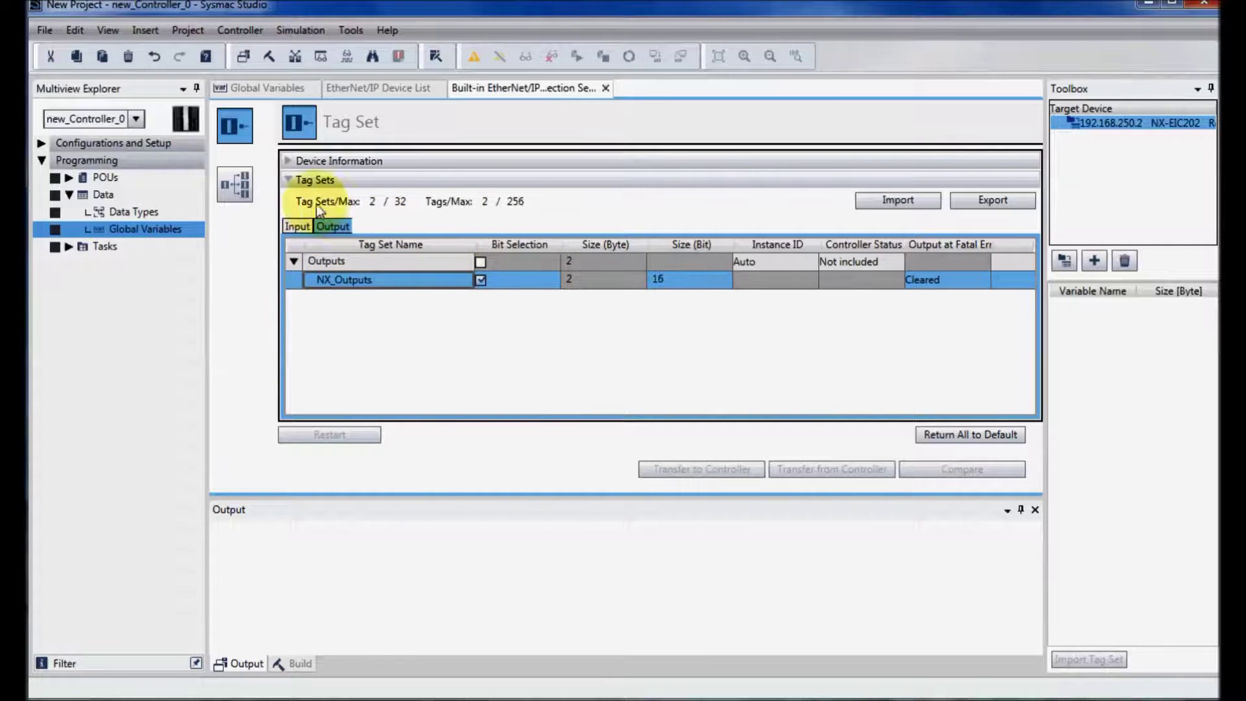
{"action": "left_click", "coordinate": [229, 190]}
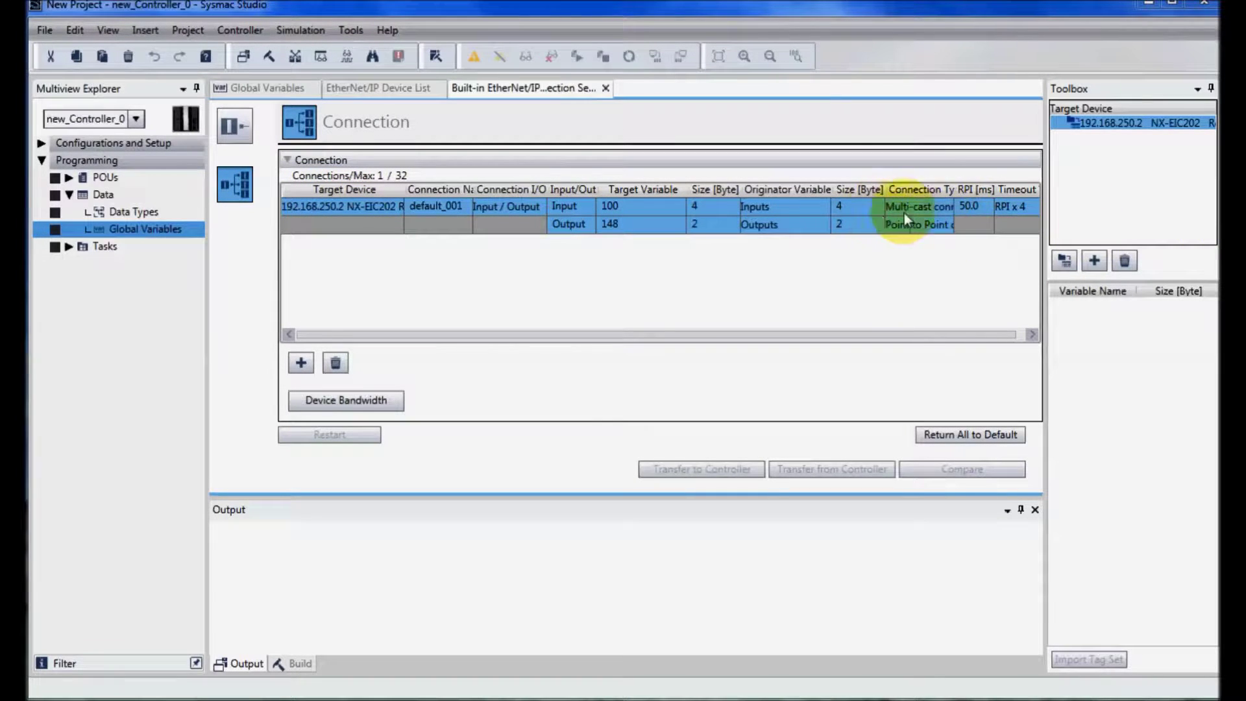
Set RPI to 10 ms, go online with controller 192.168.250.1, and transfer the connection settings.
{"action": "left_click", "coordinate": [972, 208]}
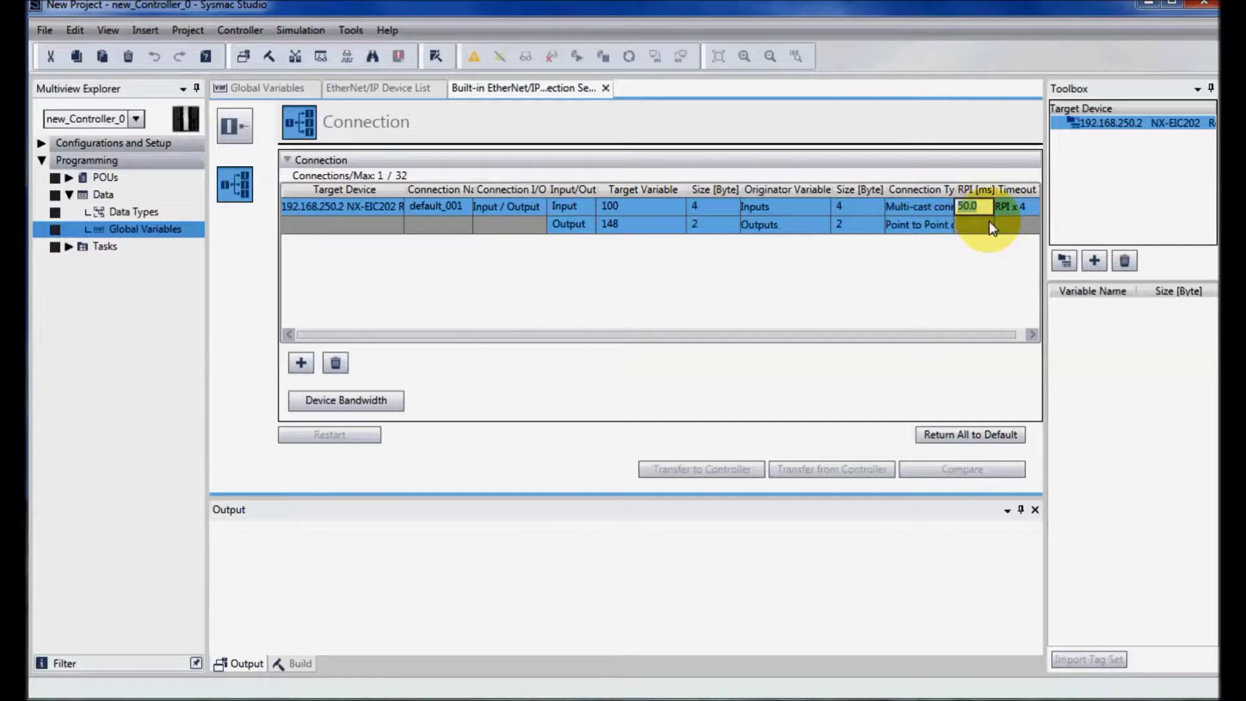
{"action": "key", "text": "Tab"}
{"action": "left_click", "coordinate": [918, 246]}
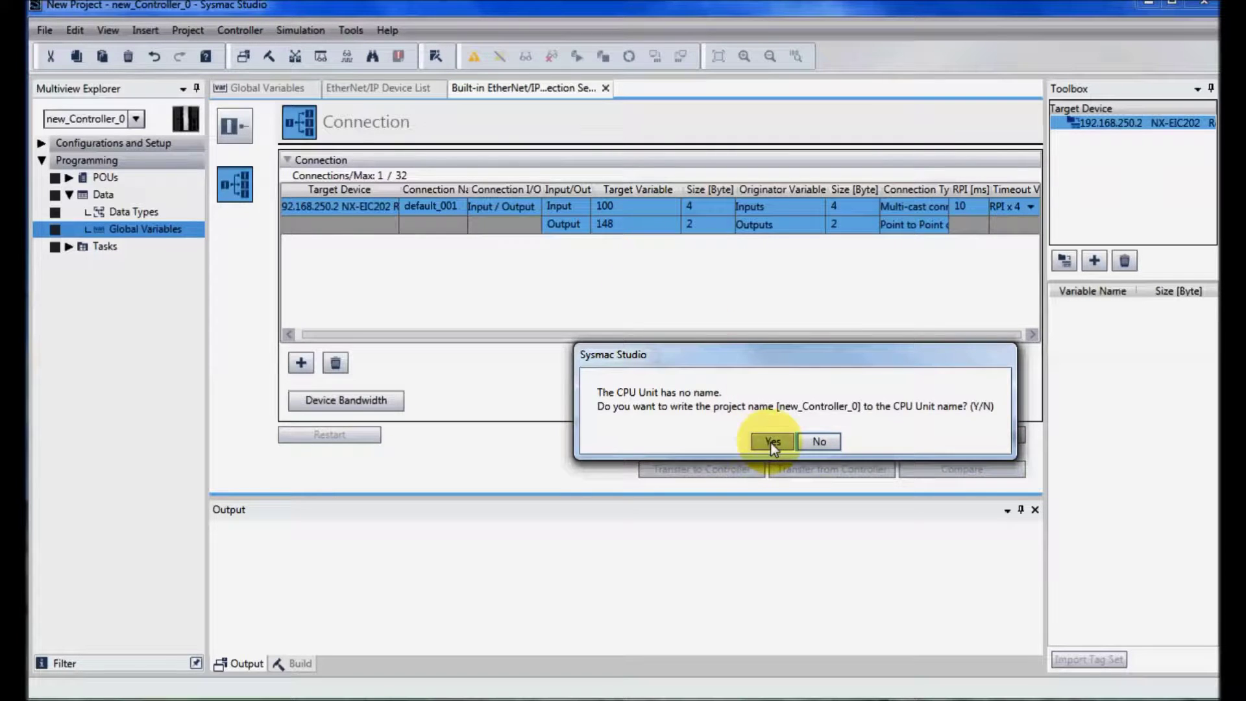
{"action": "left_click", "coordinate": [772, 442]}
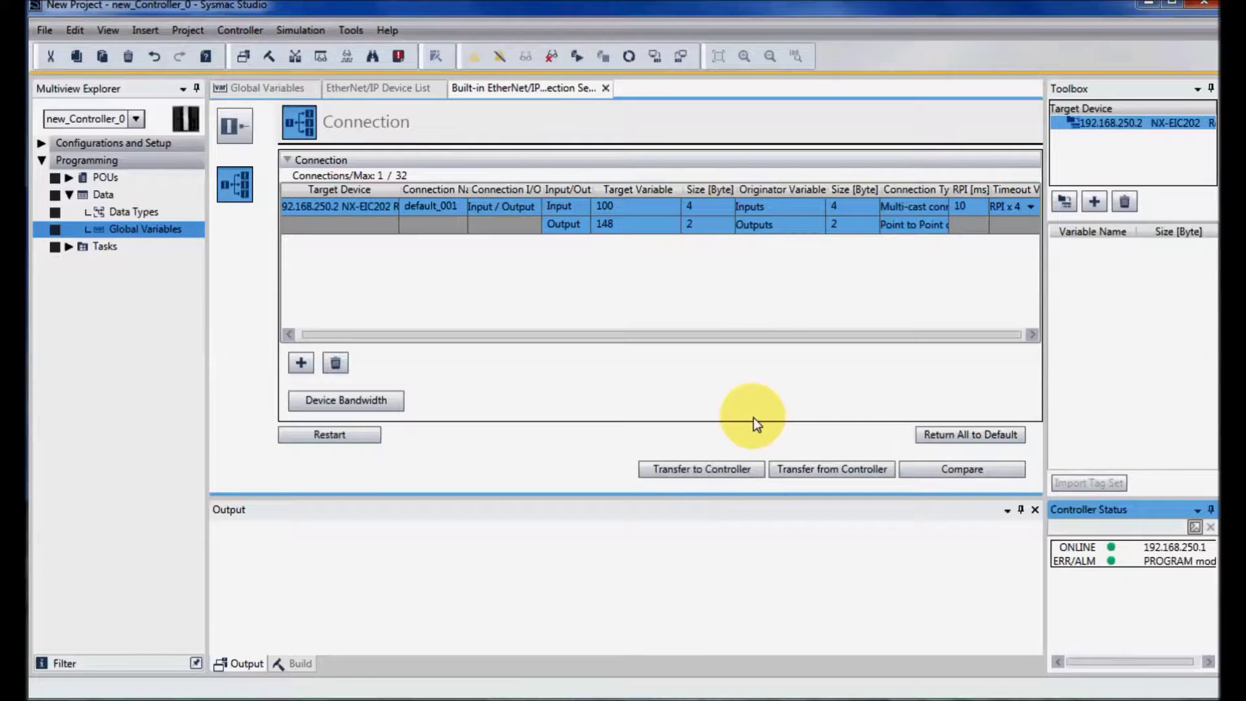
{"action": "left_click", "coordinate": [703, 470]}
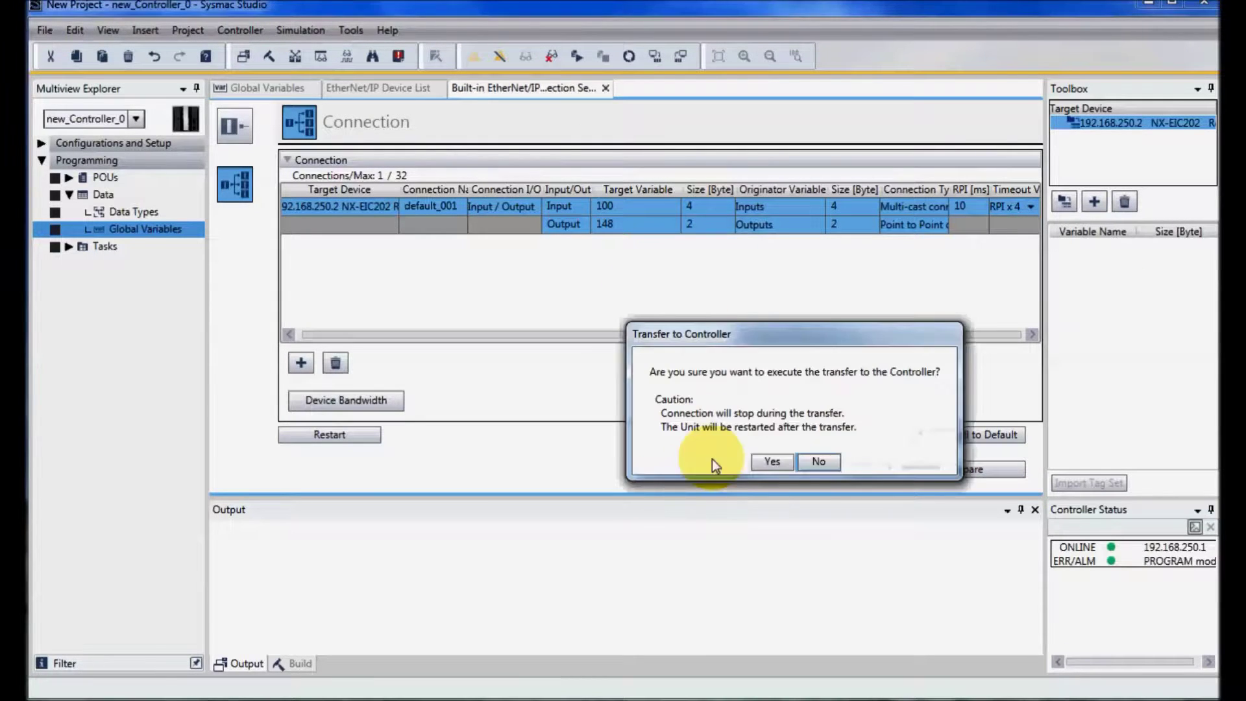
{"action": "left_click", "coordinate": [772, 462]}
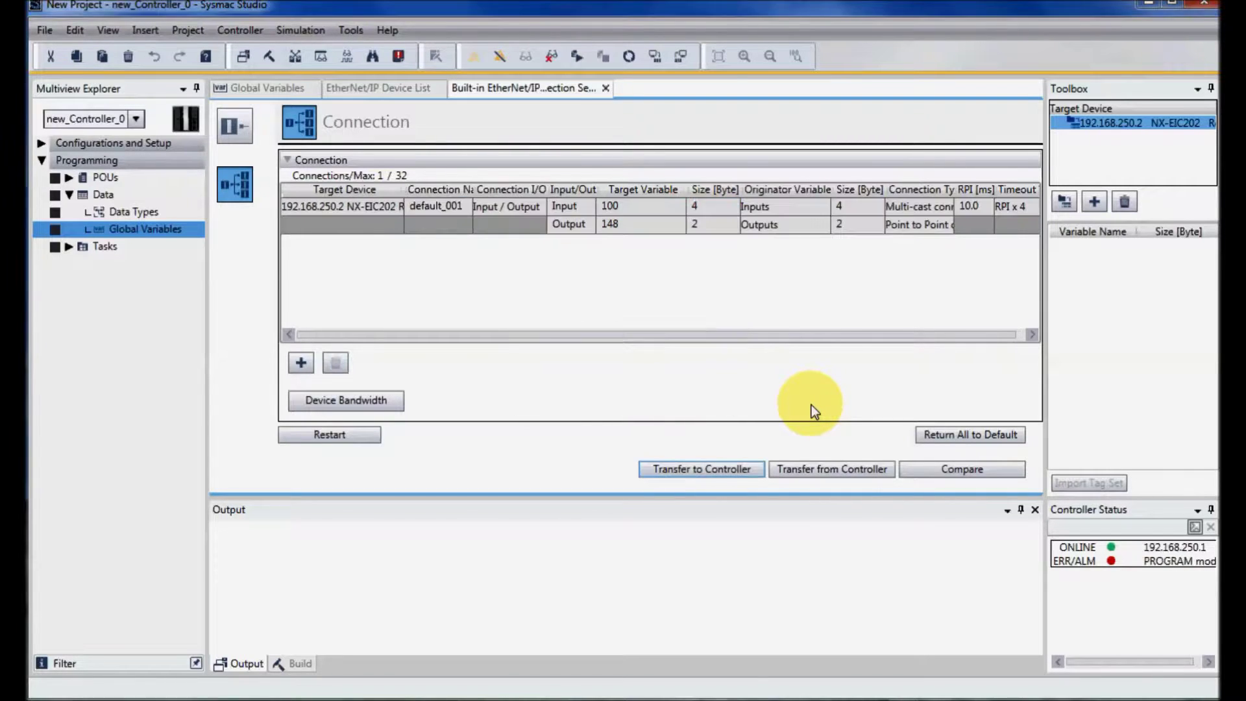
Synchronize the project and transfer all its data to the NJ301 controller, confirming the full transfer.
{"action": "left_click", "coordinate": [629, 57]}
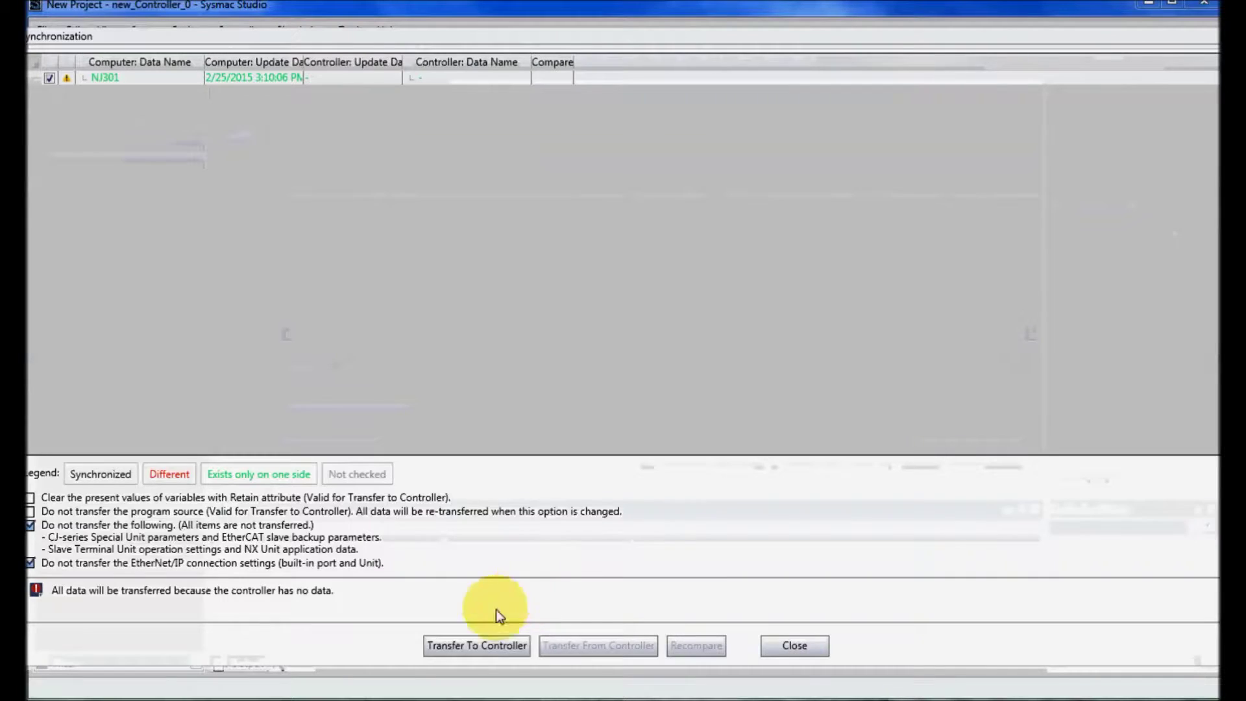
{"action": "left_click", "coordinate": [473, 648]}
{"action": "left_click", "coordinate": [771, 440]}
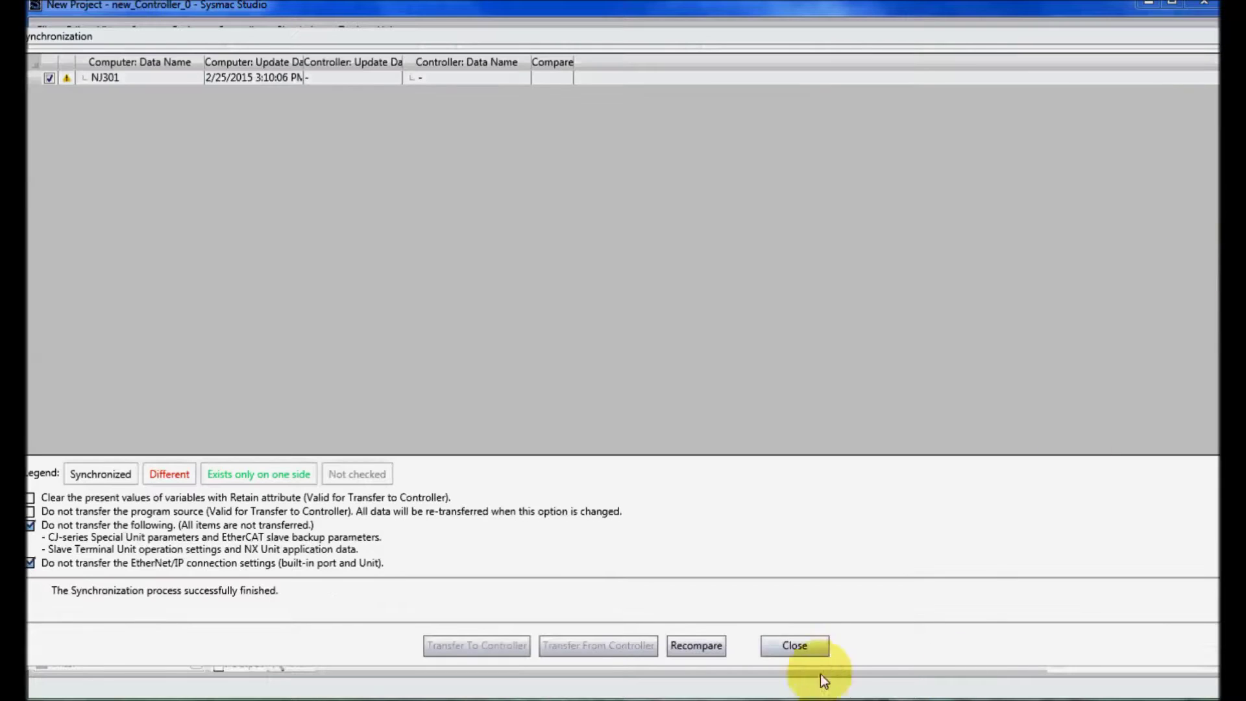
{"action": "left_click", "coordinate": [808, 649]}
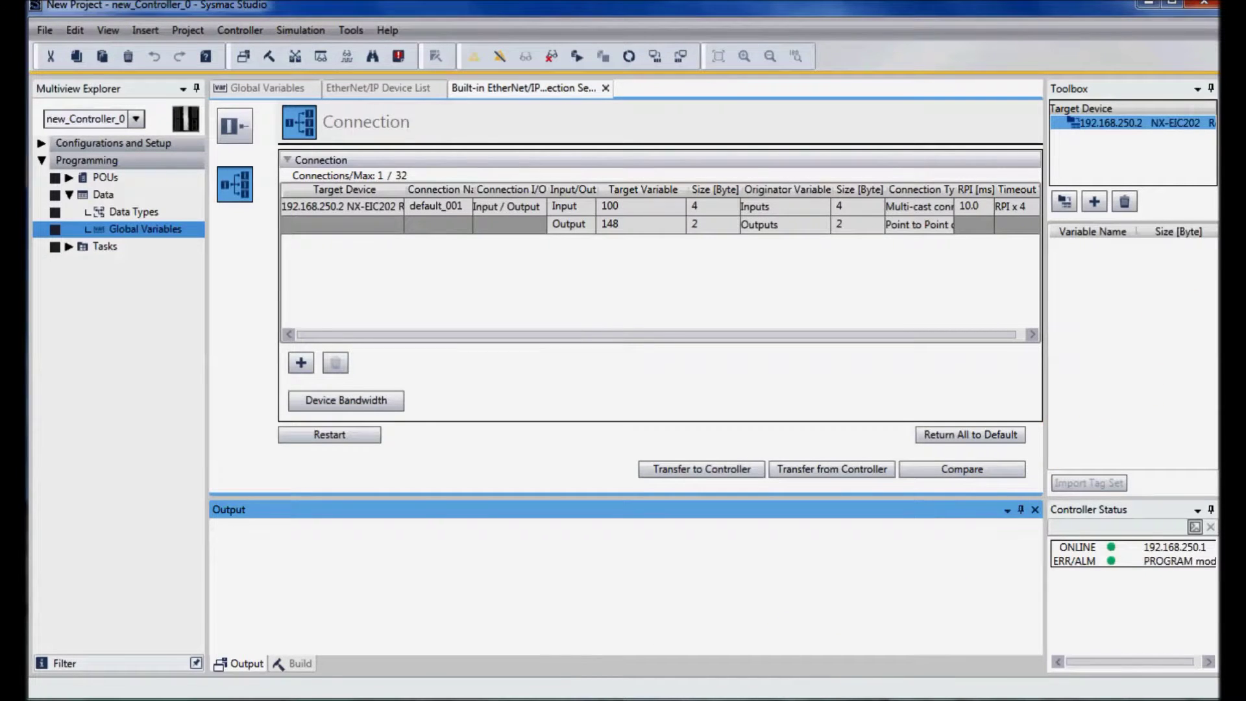
Add the NX_Outputs[0-15] array to the Watch1 online watch list.
{"action": "left_click", "coordinate": [102, 25]}
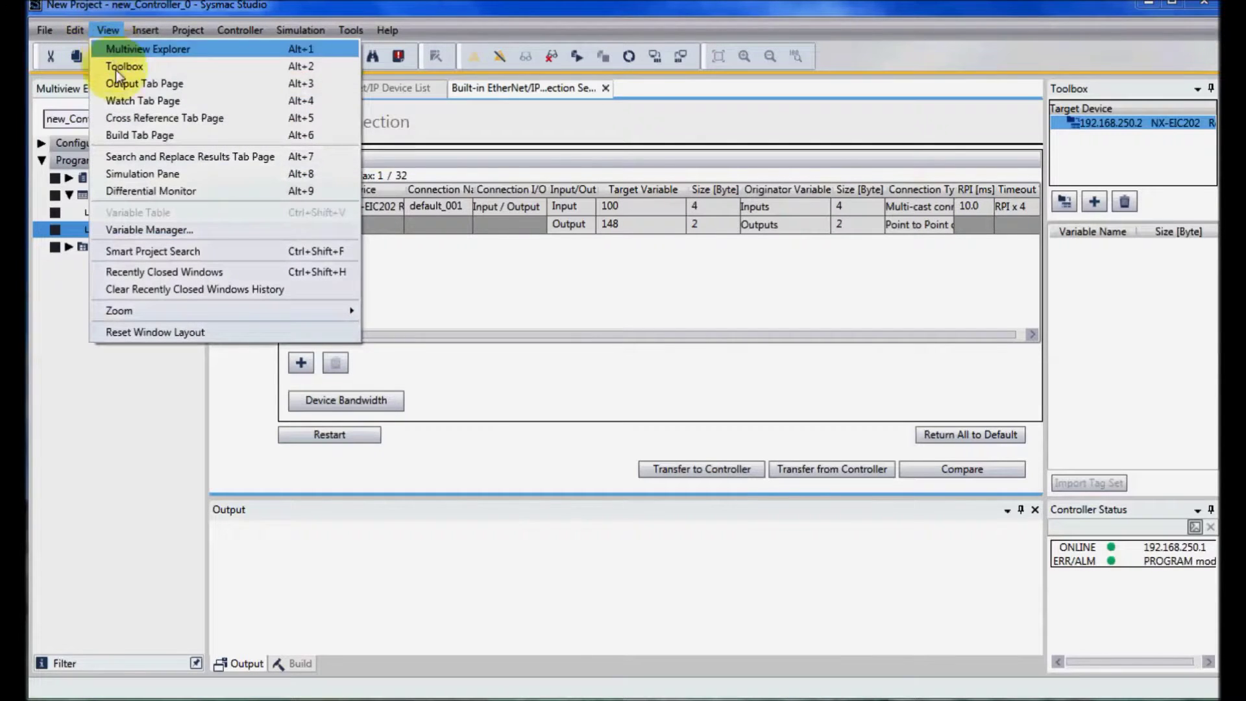
{"action": "left_click", "coordinate": [138, 97]}
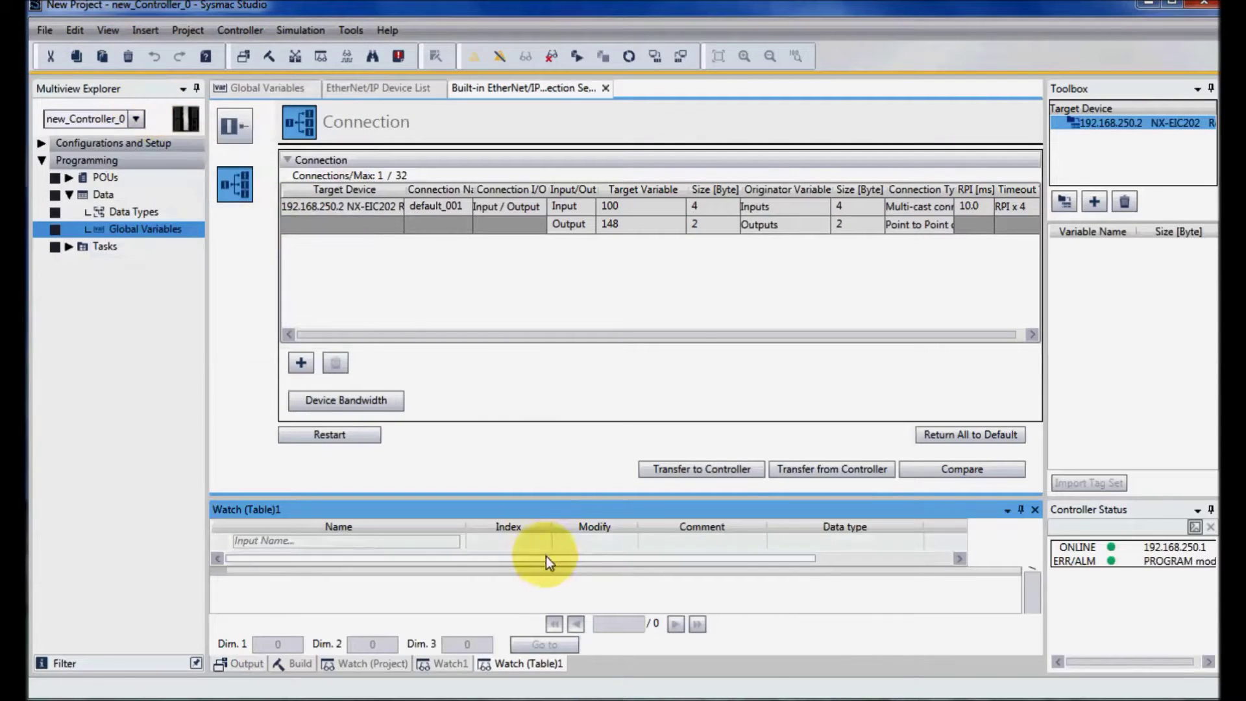
{"action": "left_click", "coordinate": [454, 663]}
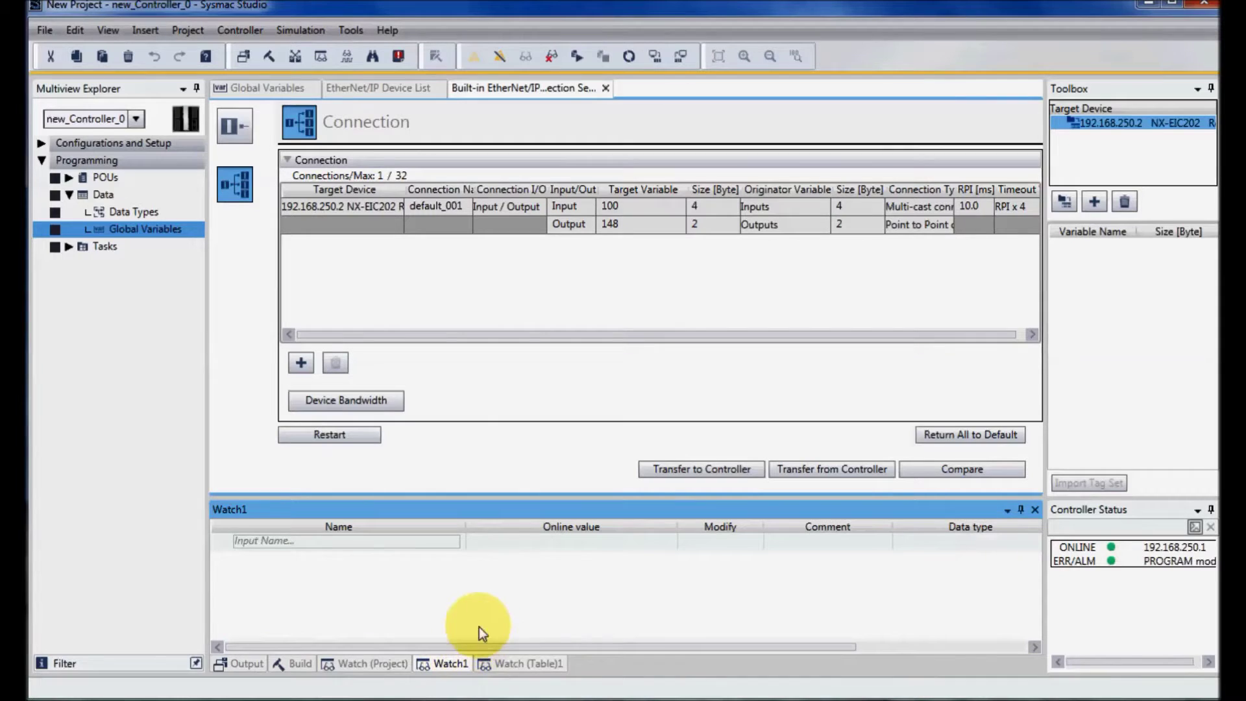
{"action": "left_click", "coordinate": [327, 547]}
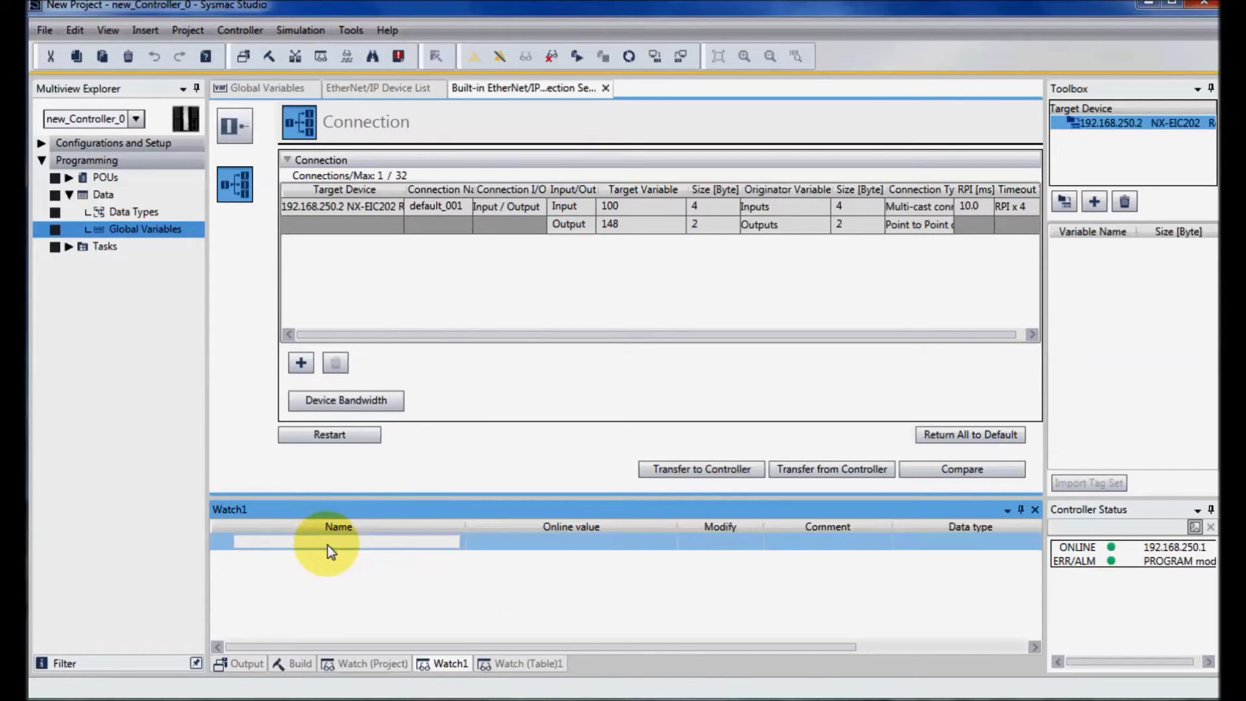
{"action": "type", "text": "n"}
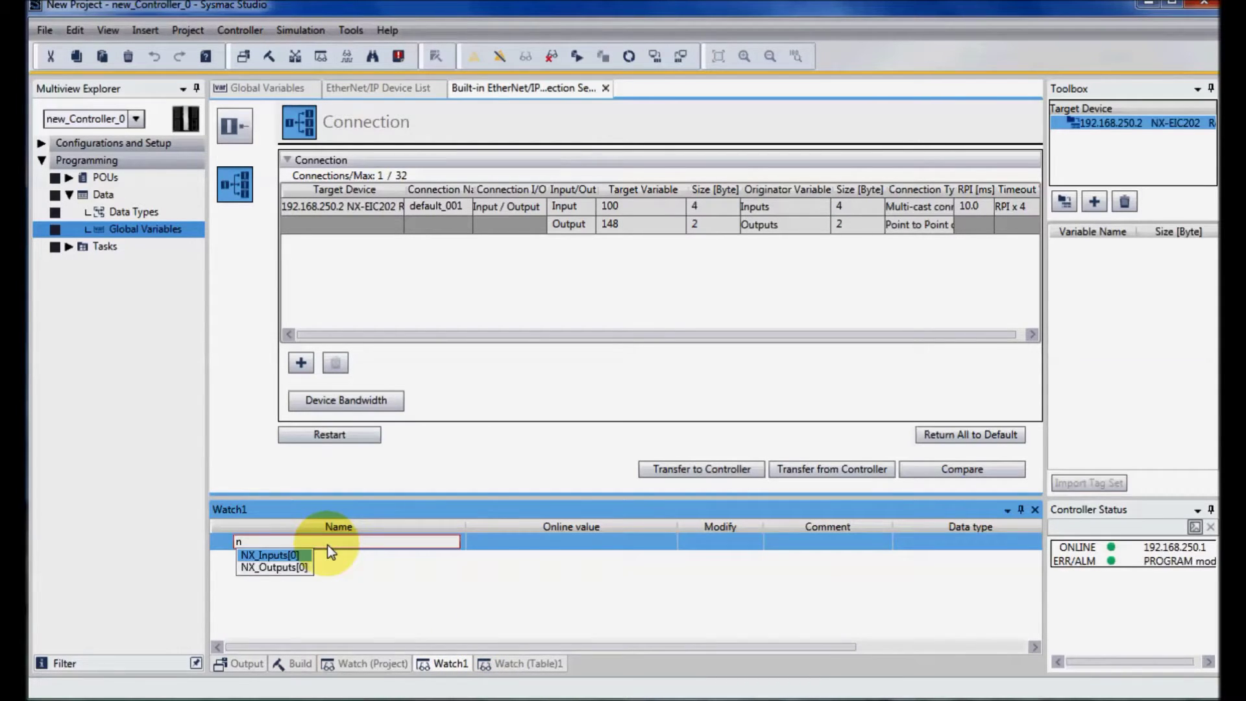
{"action": "left_click", "coordinate": [286, 568]}
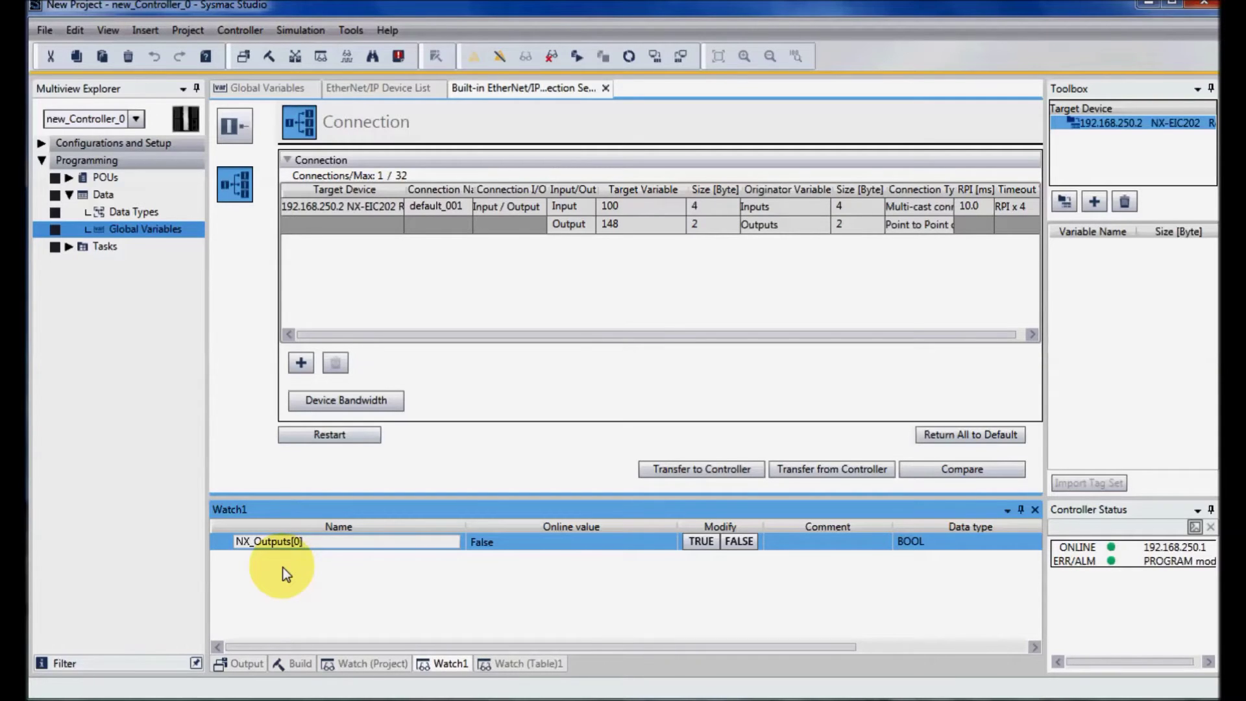
{"action": "key", "text": "BackSpace"}
{"action": "type", "text": "-15]"}
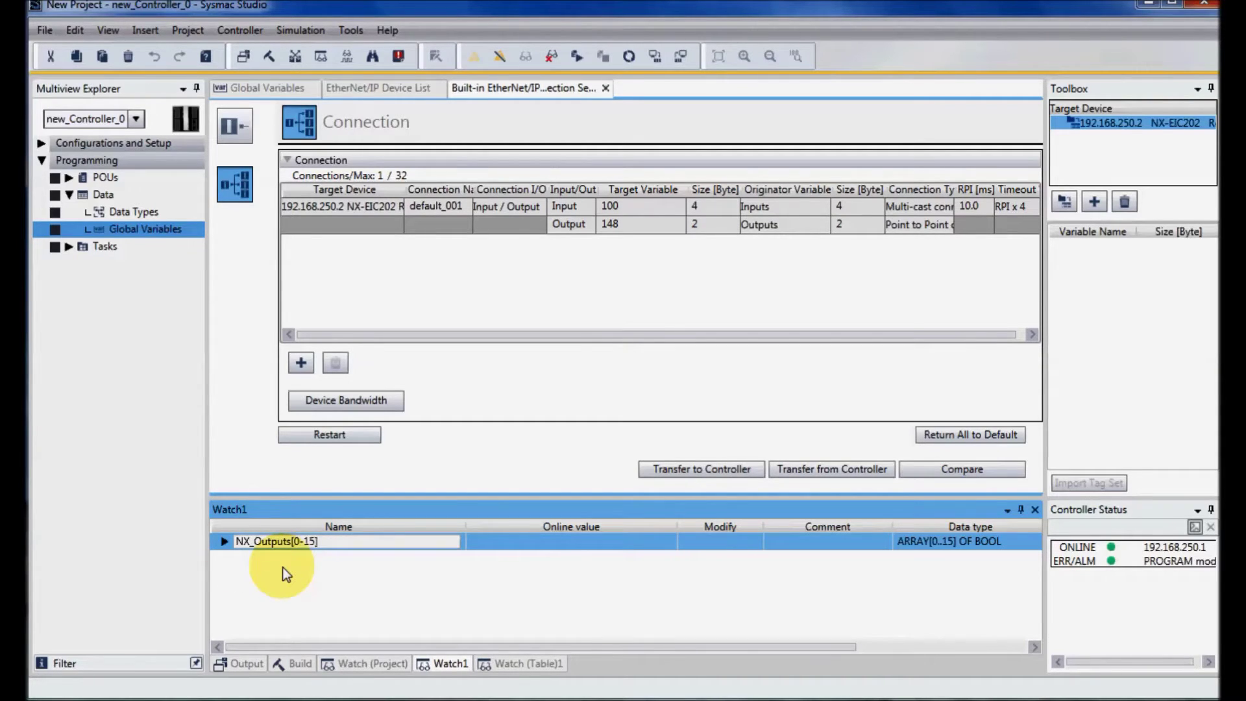
{"action": "key", "text": "Return"}
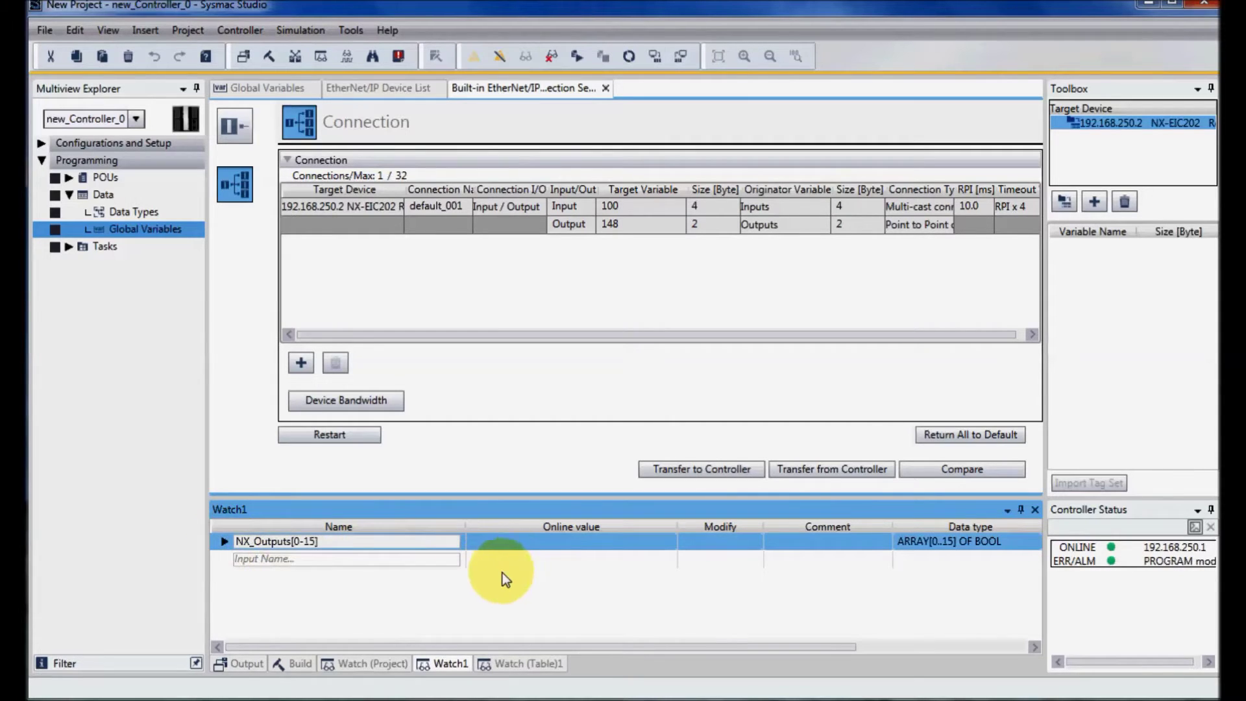
Expand NX_Outputs[0-15] and force elements [0] through [3] to TRUE.
{"action": "left_click", "coordinate": [224, 541]}
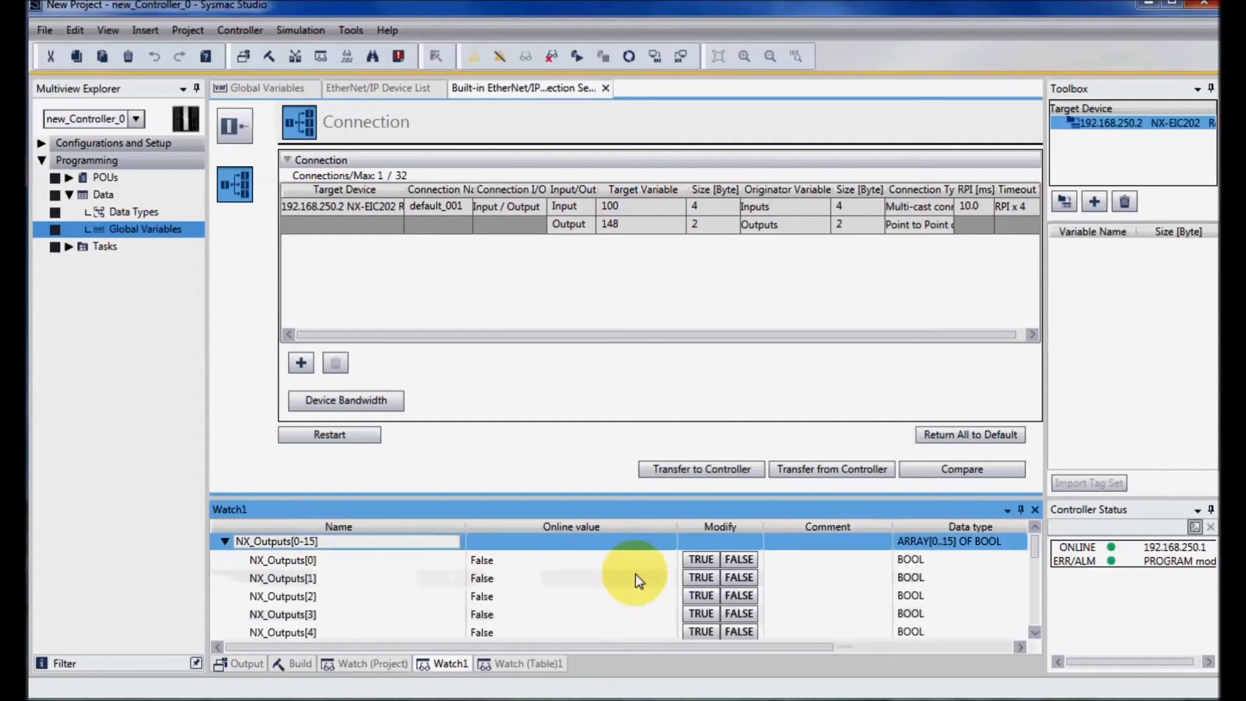
{"action": "left_click", "coordinate": [702, 560]}
{"action": "left_click", "coordinate": [700, 577]}
{"action": "left_click", "coordinate": [699, 595]}
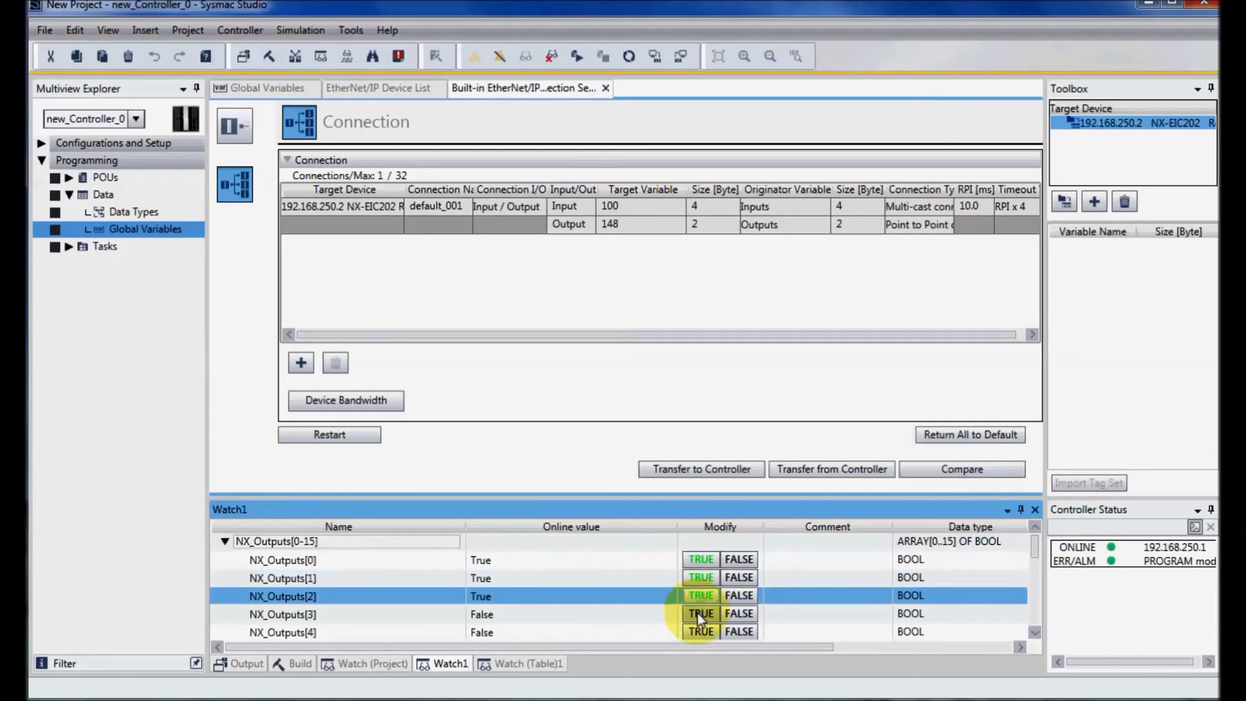
{"action": "left_click", "coordinate": [699, 614]}
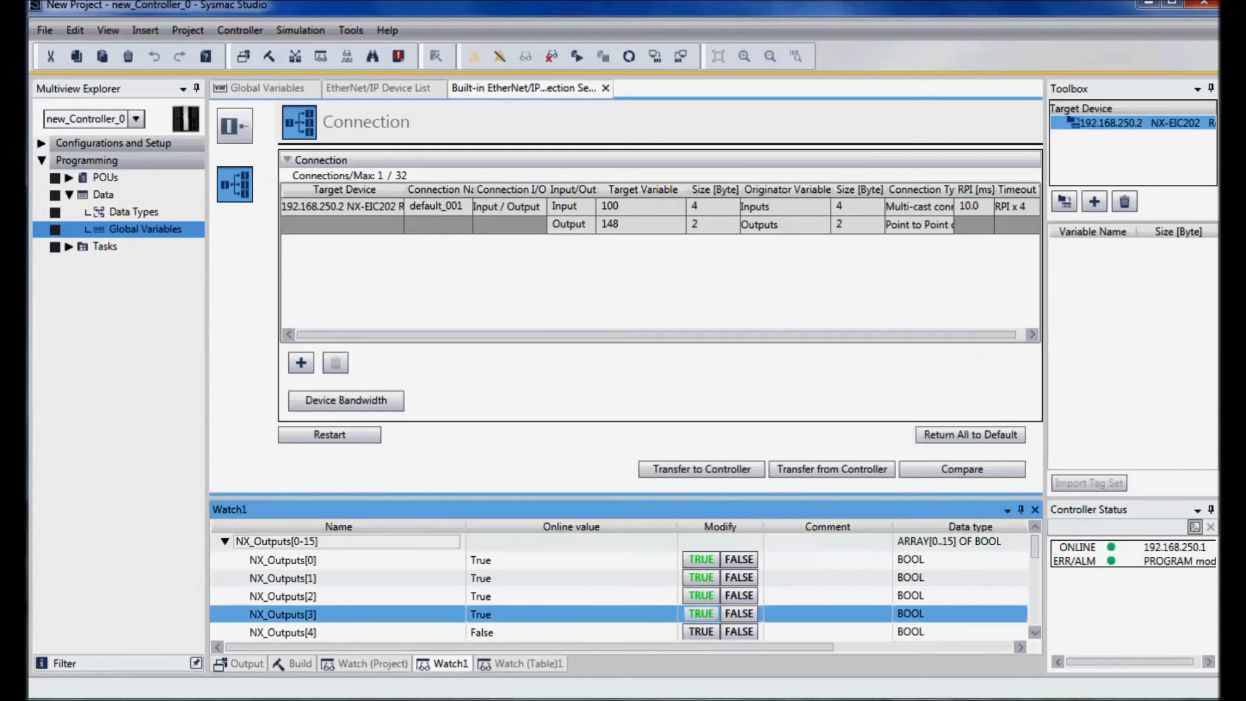